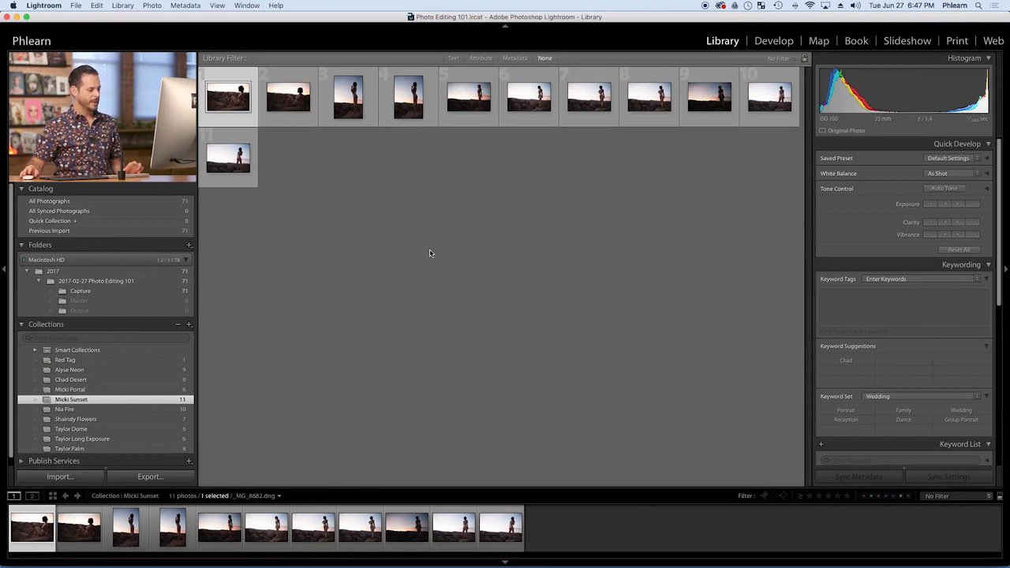
Select all photos in the sunset collection and show them in Survey view with the surrounding panels hidden
key("super+a")
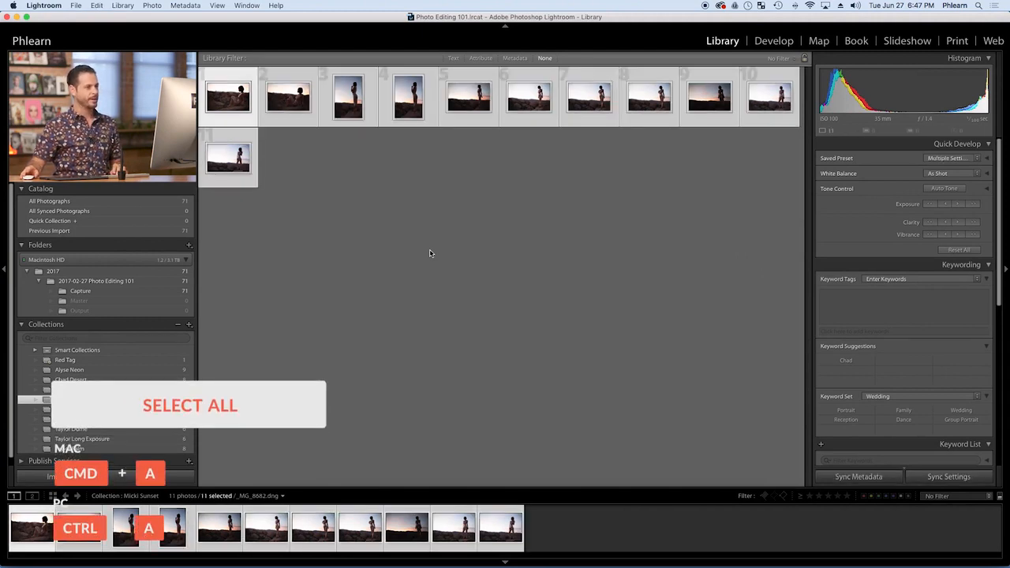
key("n")
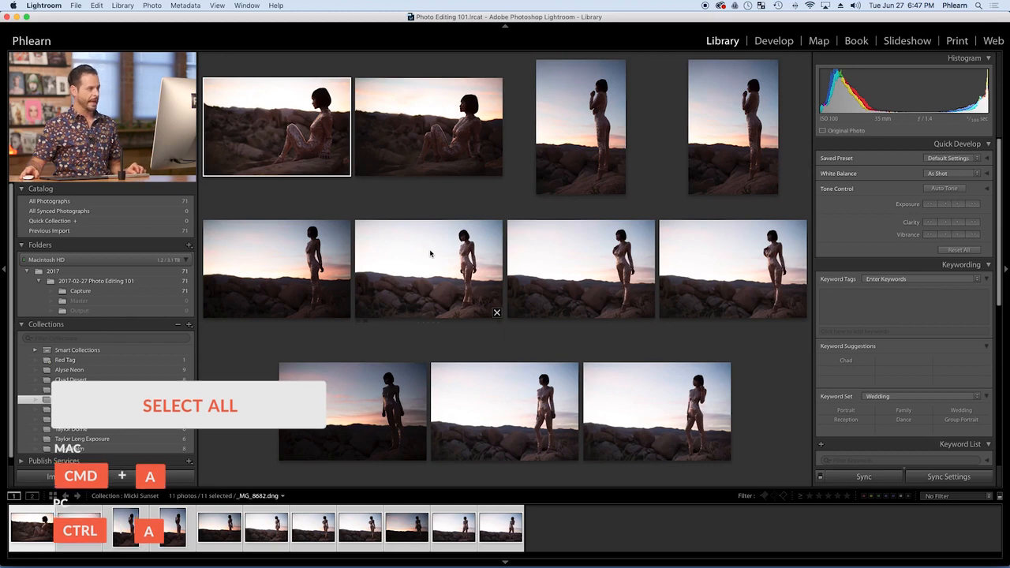
key("shift+Tab")
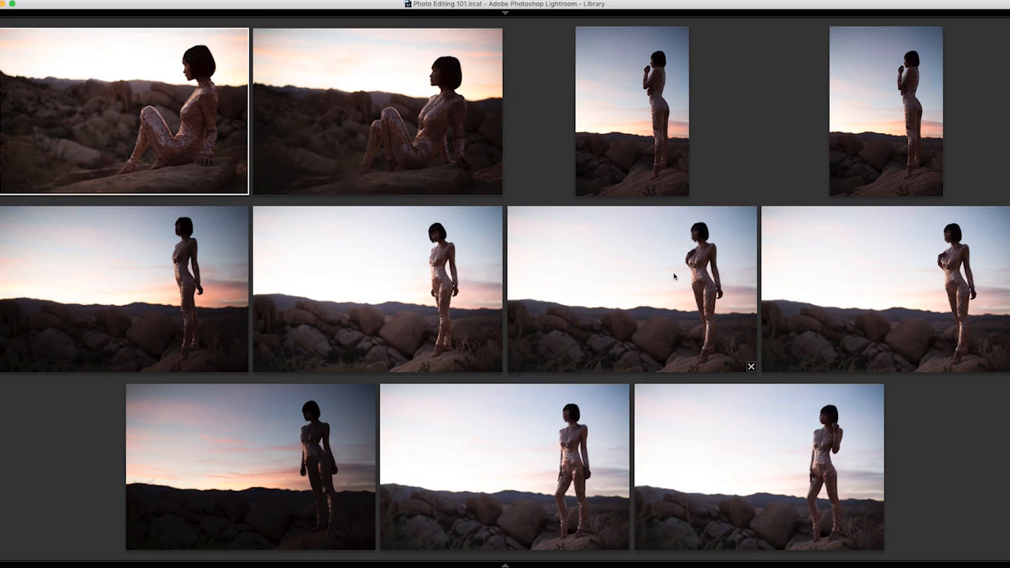
Remove the two vertical photos and the two seated-pose photos from the survey comparison
left_click(647, 131, "super")
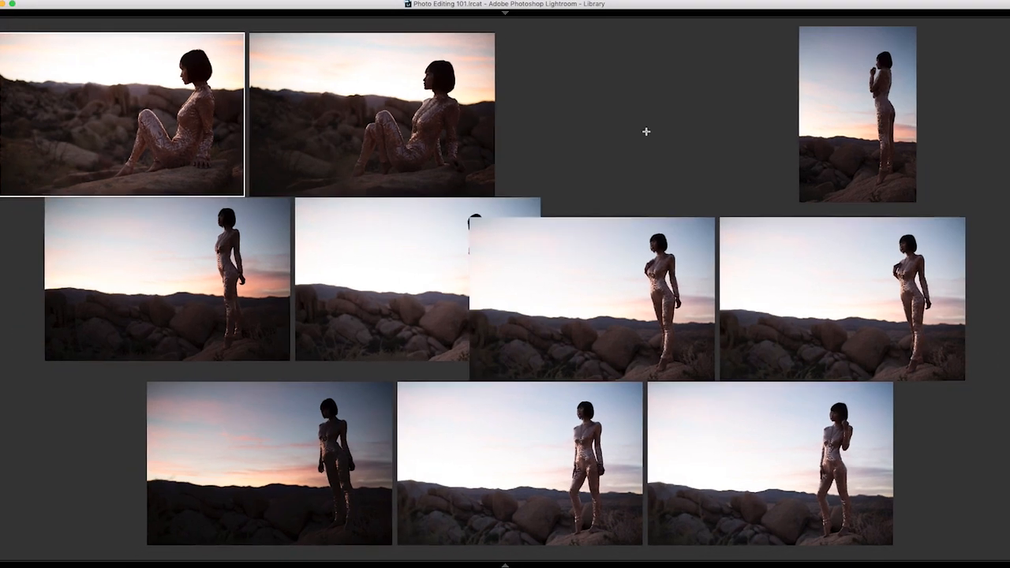
left_click(542, 142, "super")
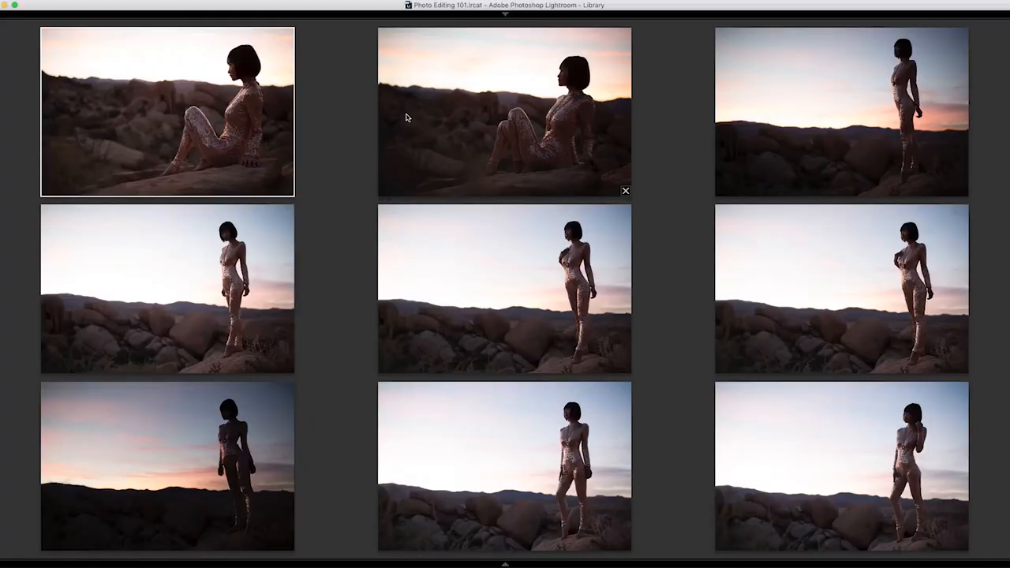
left_click(407, 119, "super")
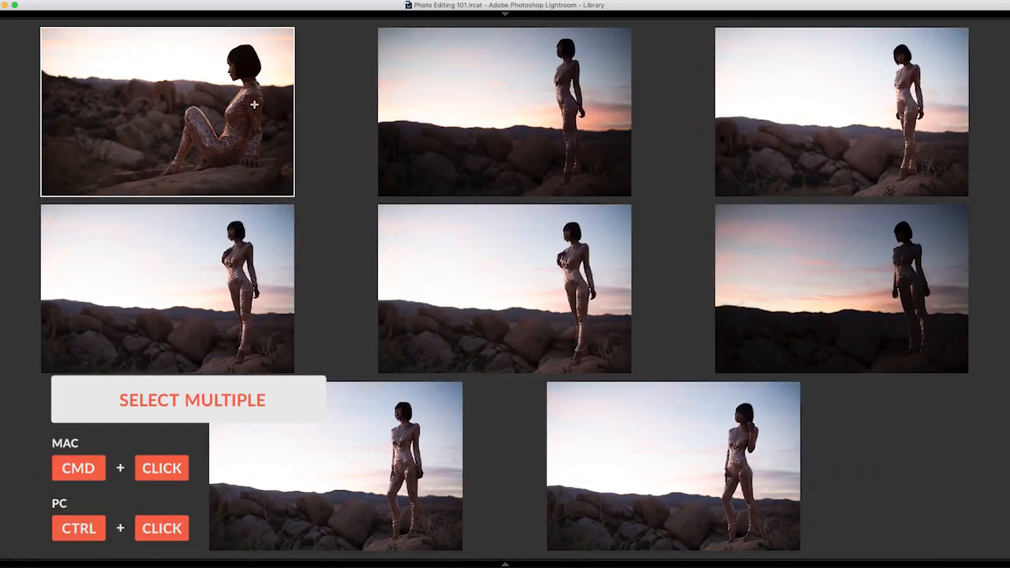
left_click(254, 104, "super")
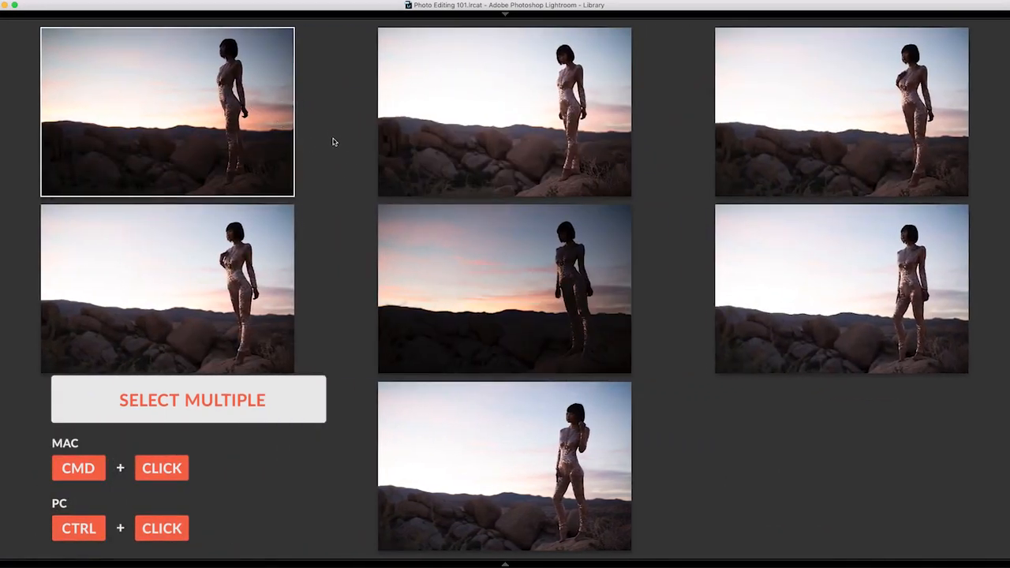
Remove the other standing shots from the survey one by one, keeping only the collection's eighth photo with the hand on the chest
mouse_move(512, 259)
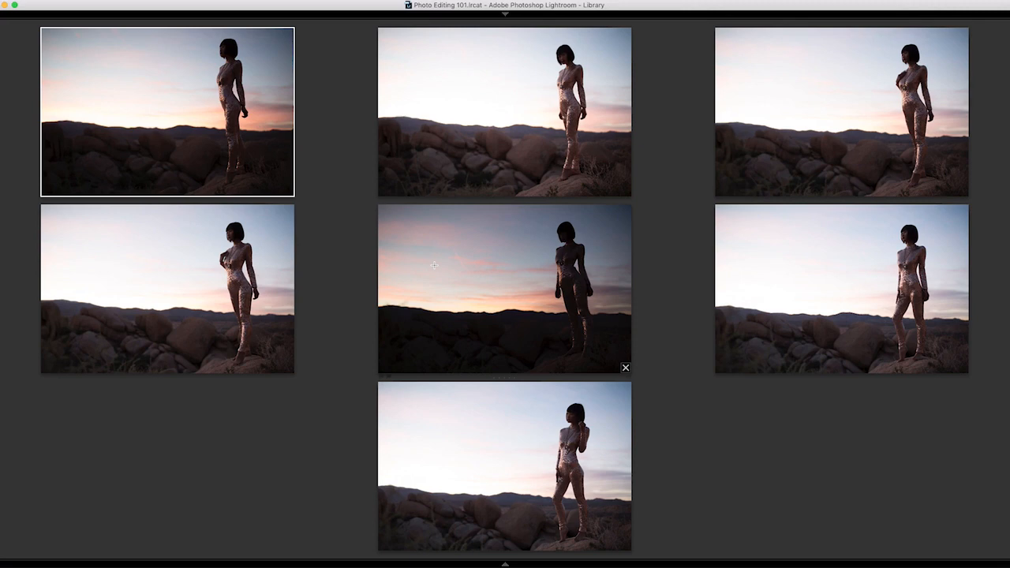
left_click(477, 290, "super")
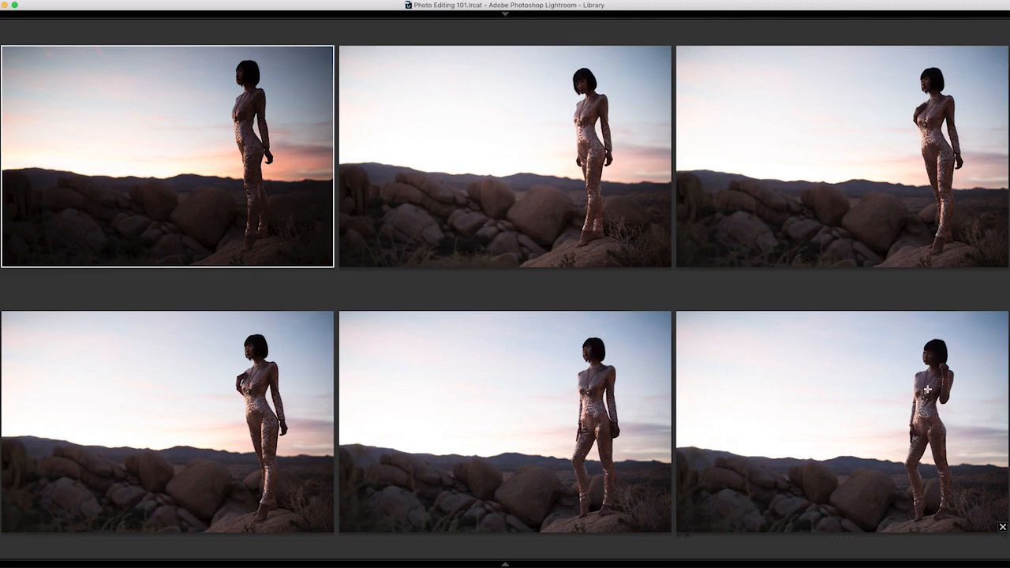
left_click(853, 392, "super")
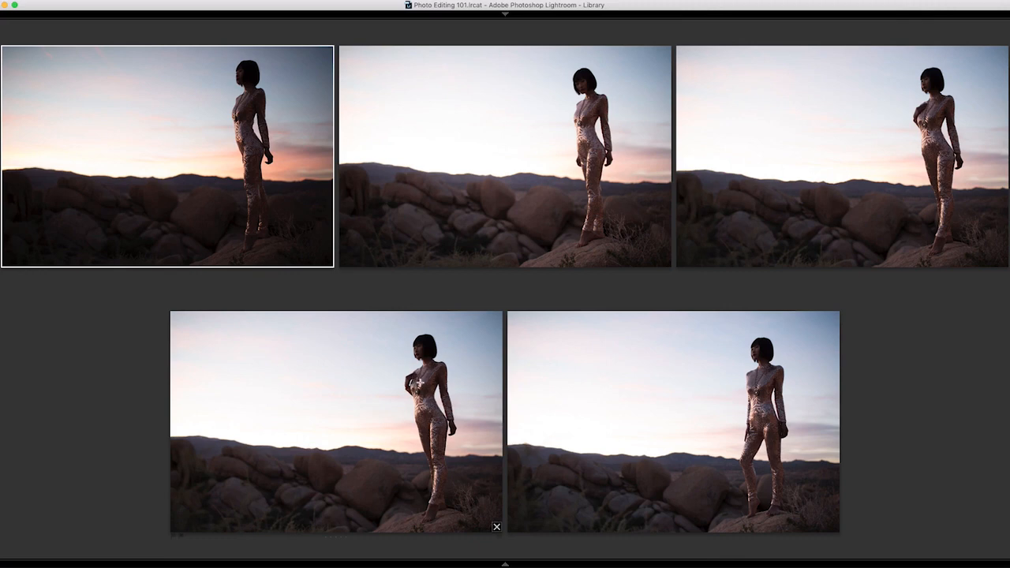
left_click(603, 401, "super")
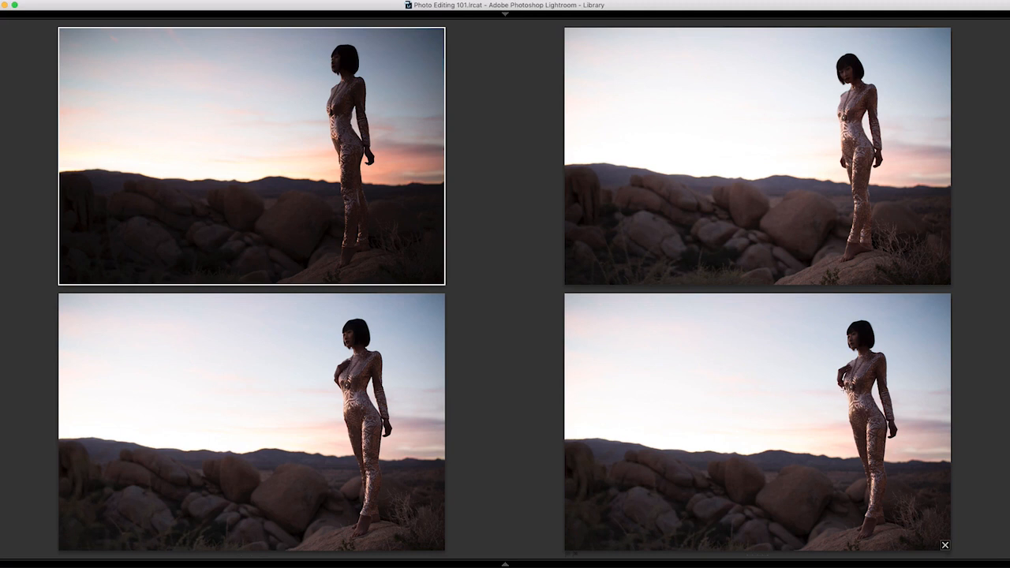
left_click(267, 420, "super")
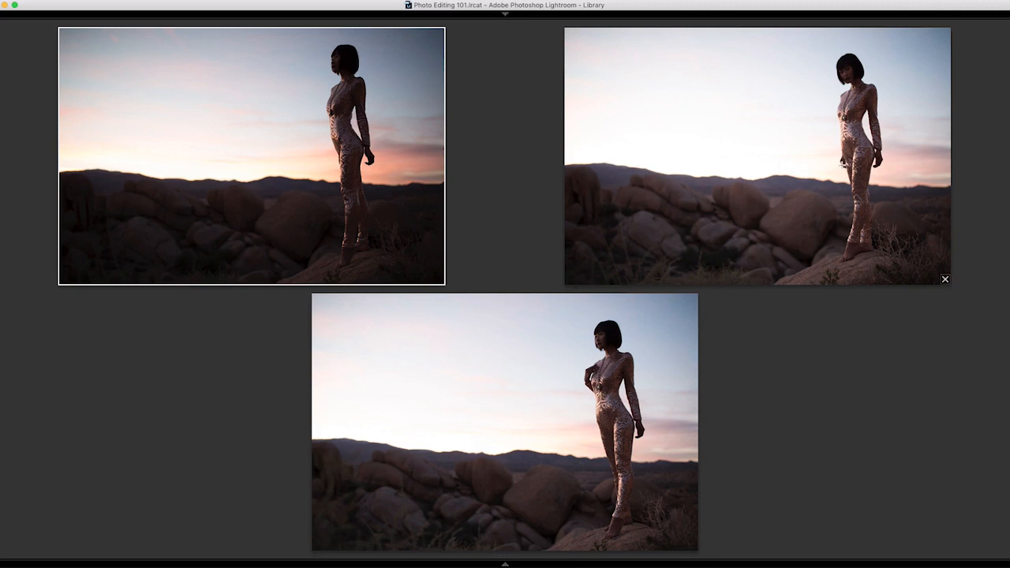
left_click(758, 187, "super")
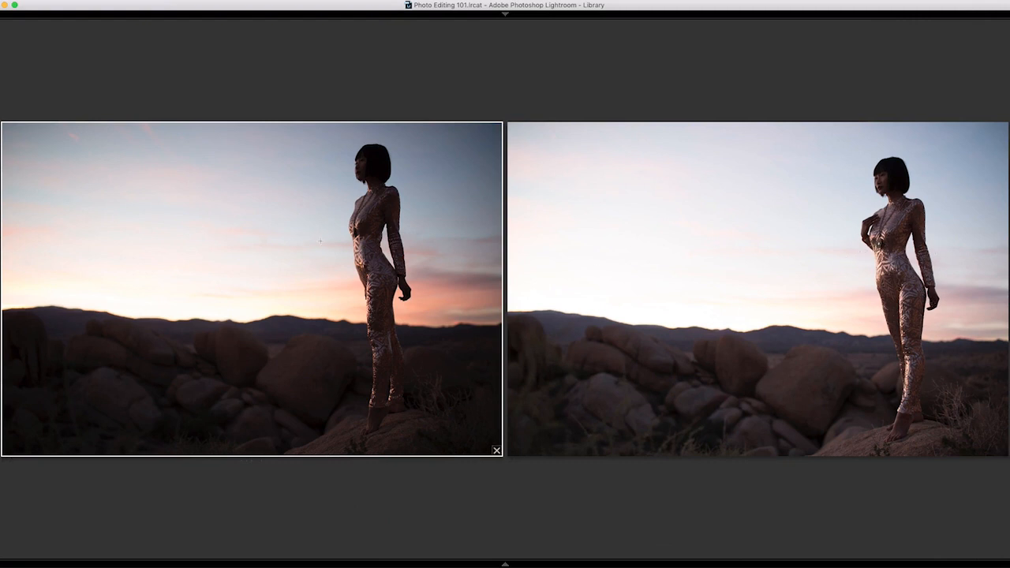
left_click(497, 449)
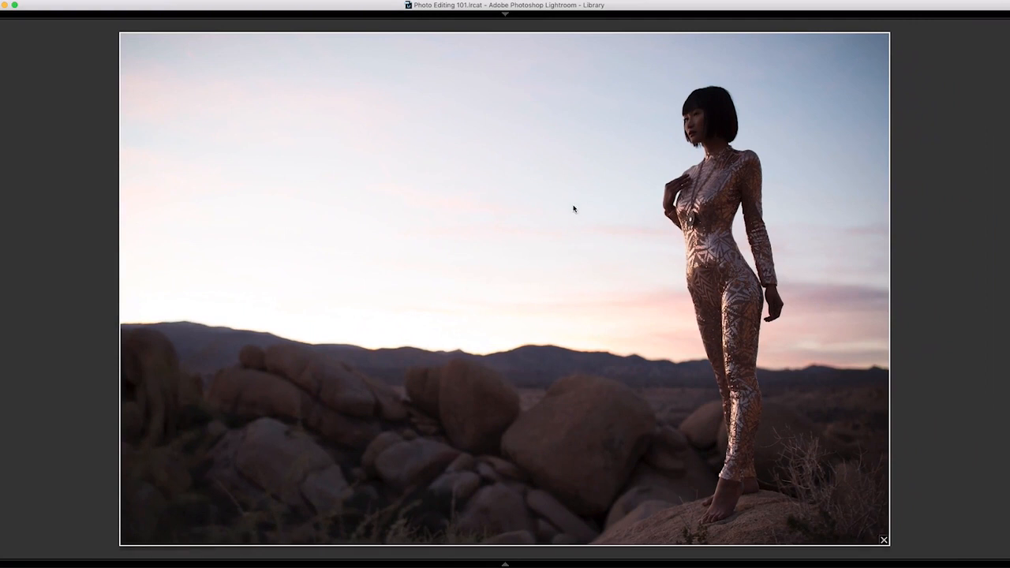
Give the remaining photo a red color label and return to Grid view with larger thumbnails
key("6")
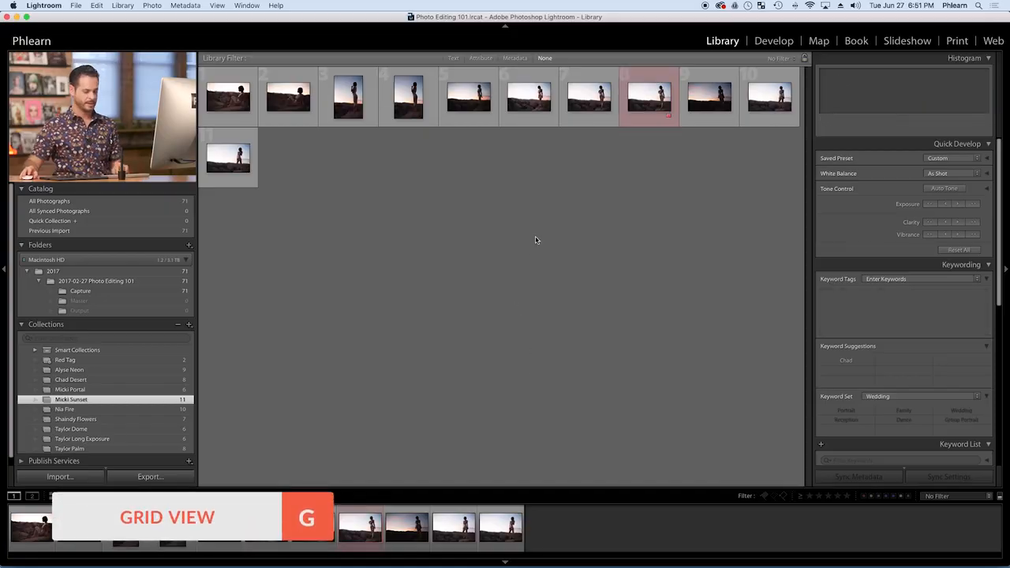
key("equal")
key("equal")
key("equal")
key("equal")
key("equal")
key("equal")
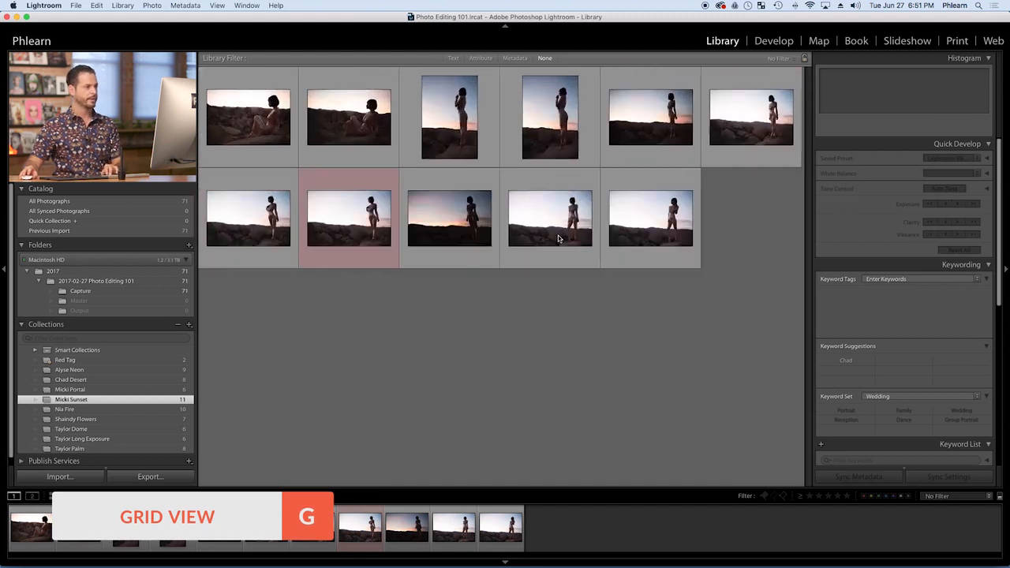
key("minus")
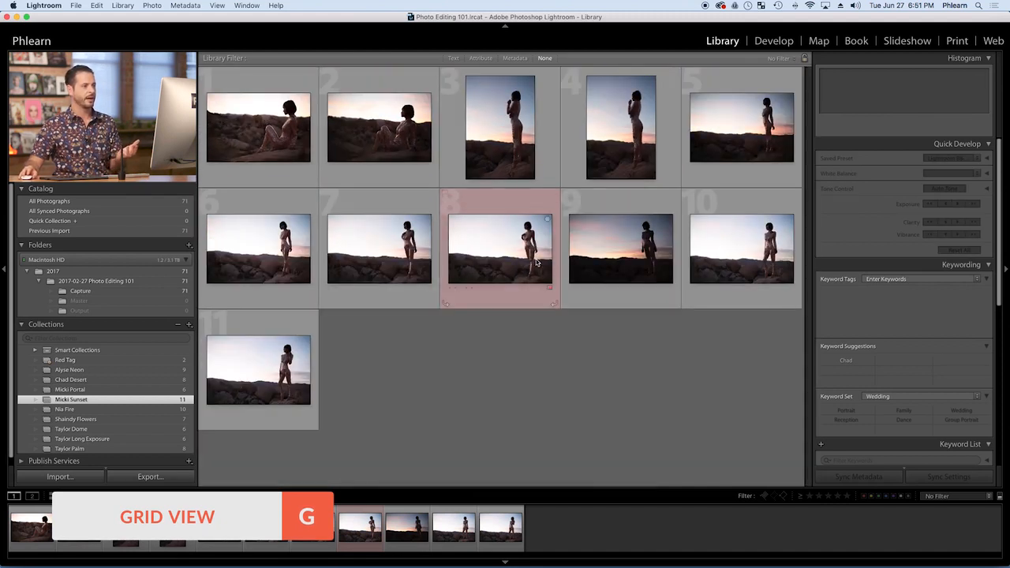
Check the Red Tag smart collection for the newly labelled photo and return to the sunset collection
left_click(519, 263)
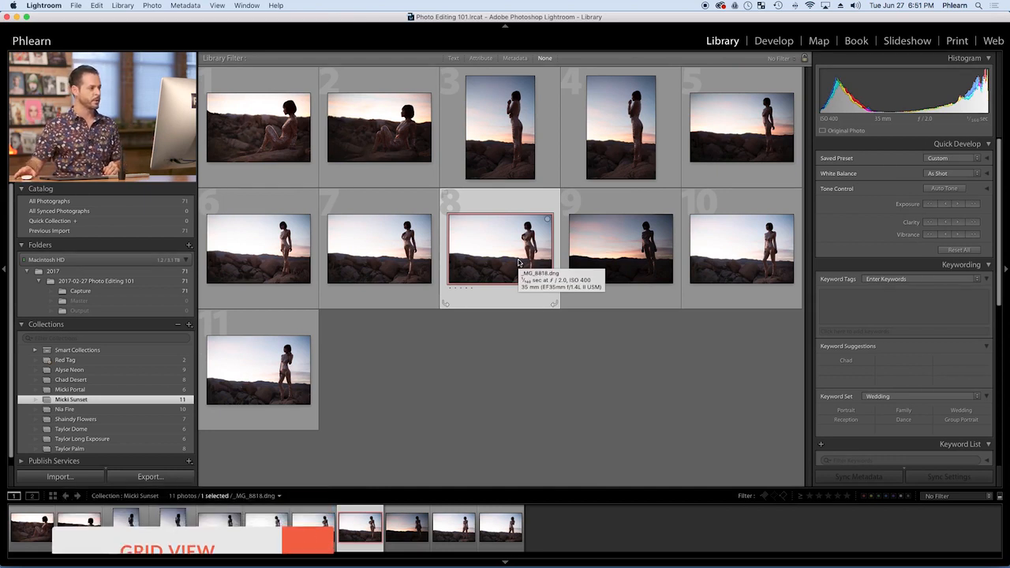
left_click(100, 361)
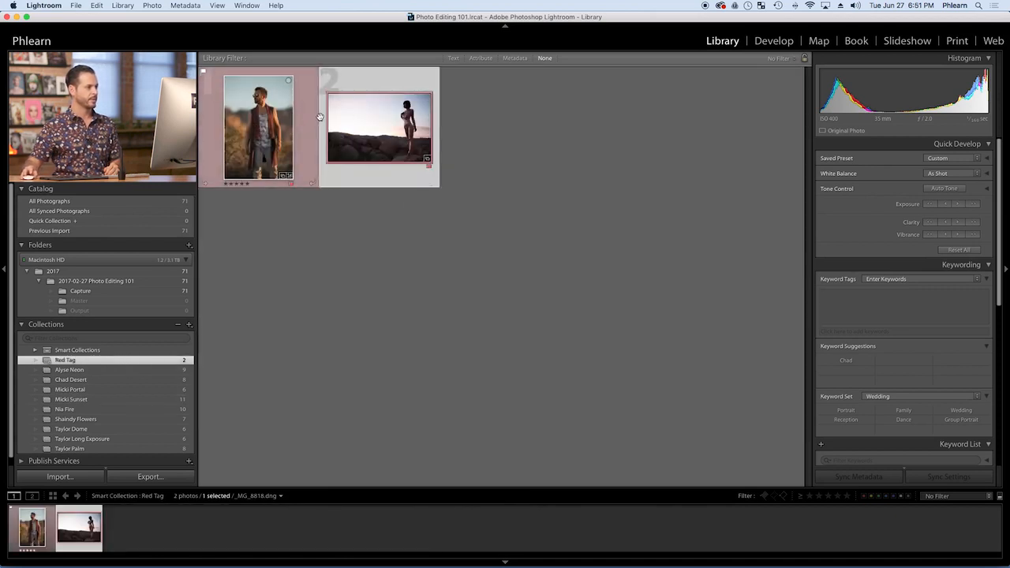
left_click(150, 401)
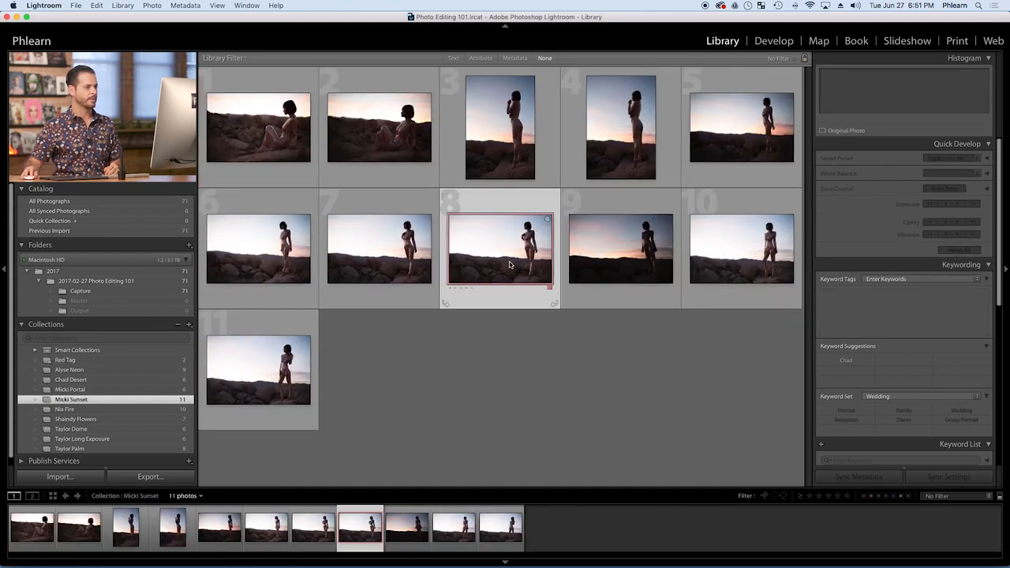
Open the red-labelled photo in Loupe view and compare it with the darker sunset shot that follows it
double_click(509, 264)
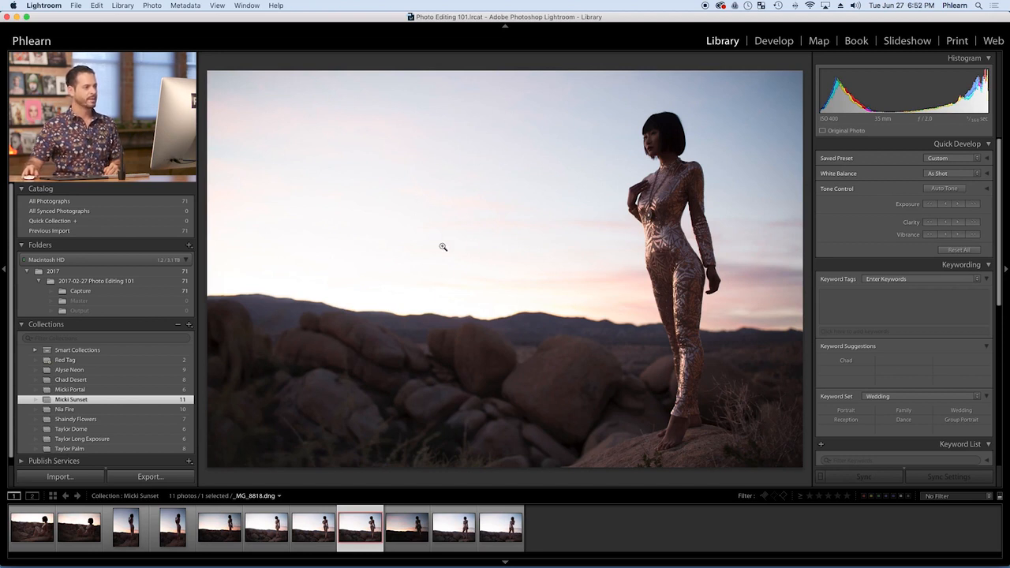
left_click(403, 525)
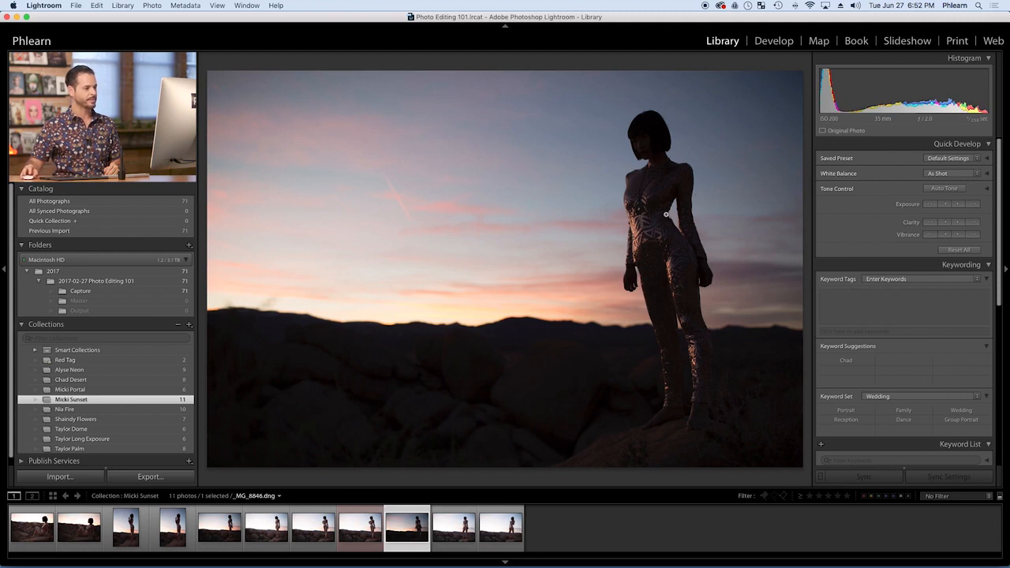
key("Left")
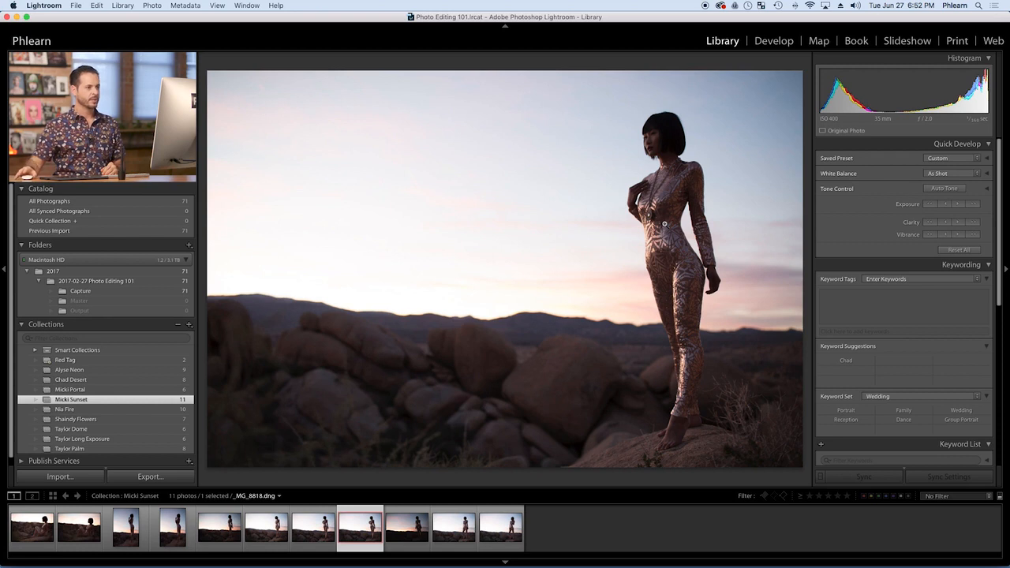
Open the red-labelled photo in the Develop module and set Highlights to -100 and Whites to -32
left_click(774, 41)
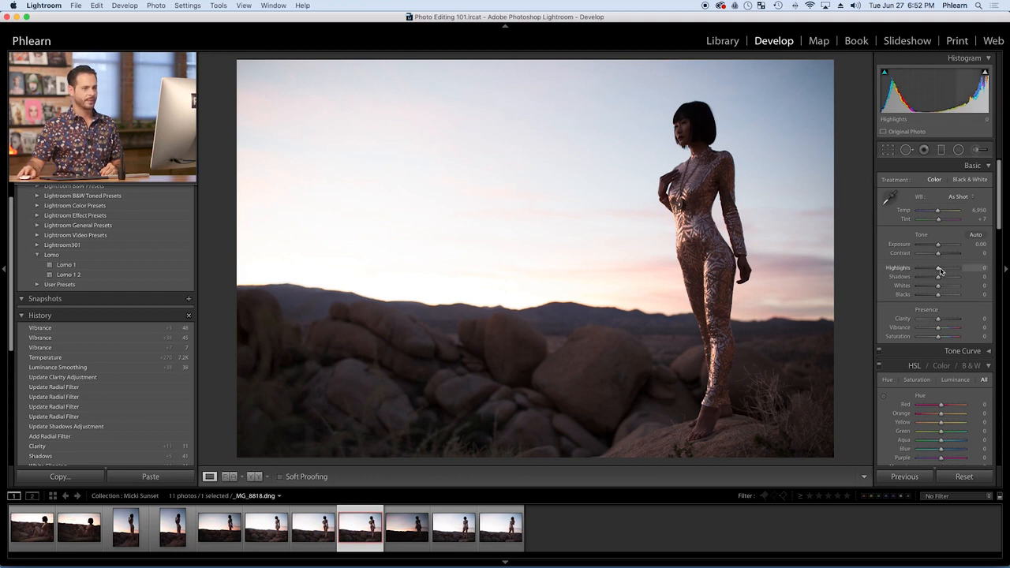
left_click_drag(939, 271, 889, 272)
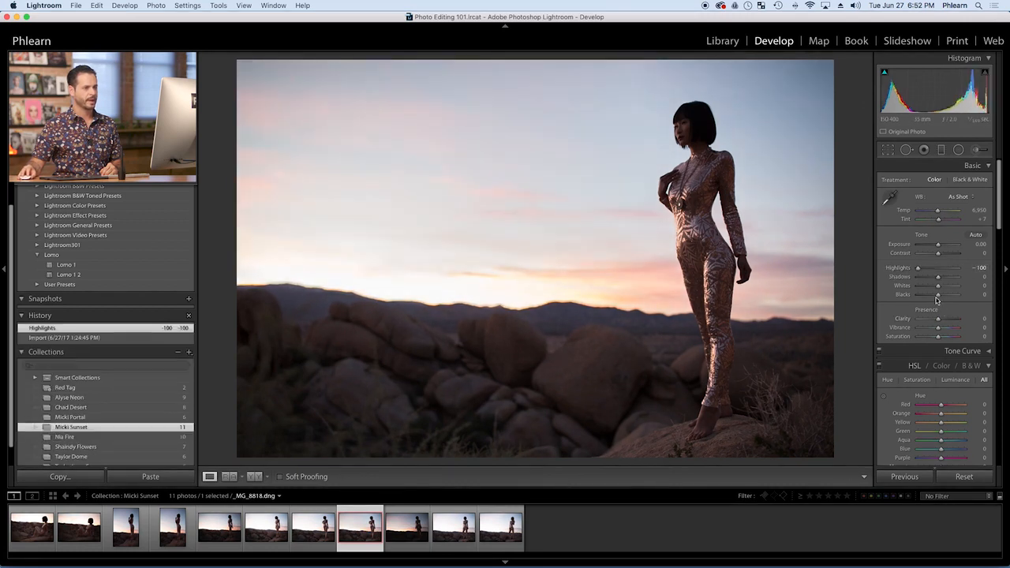
left_click_drag(938, 288, 931, 288)
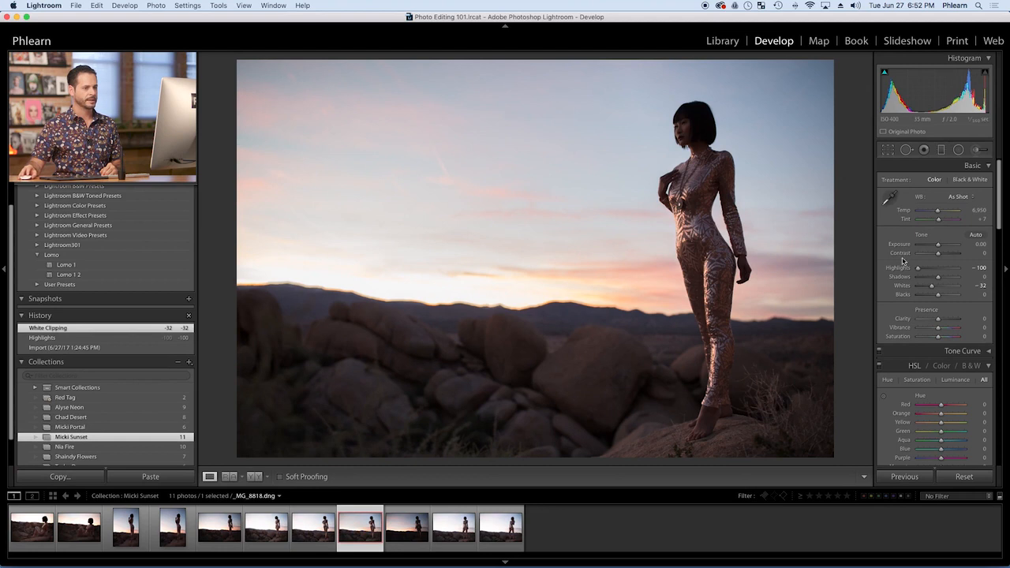
Set the tone curve's Highlights to -10 and Lights to -23, and compare the edit with the imported original
left_click(988, 351)
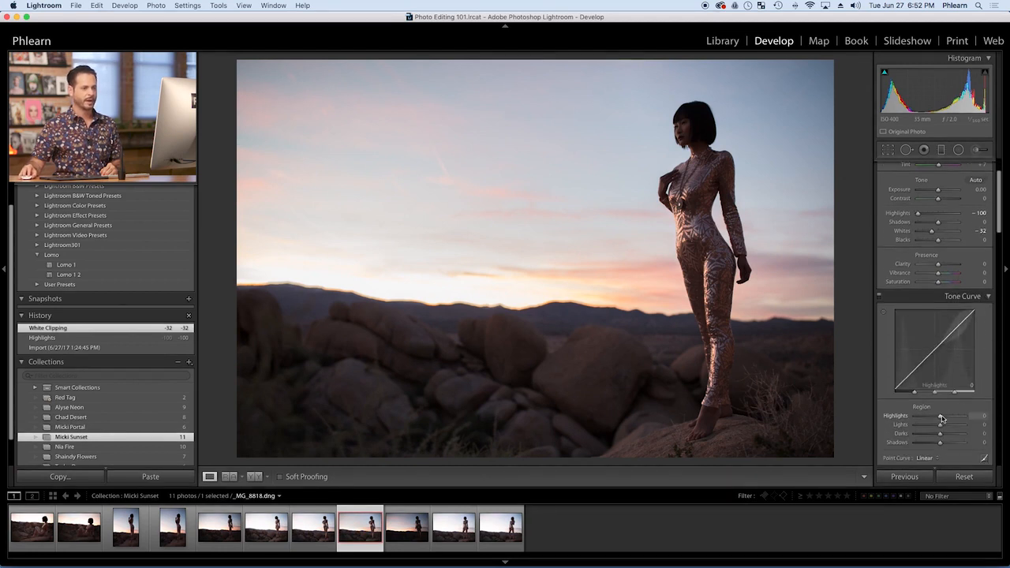
mouse_move(940, 419)
left_mouse_down()
mouse_move(926, 419)
mouse_move(946, 417)
mouse_move(933, 427)
left_mouse_up()
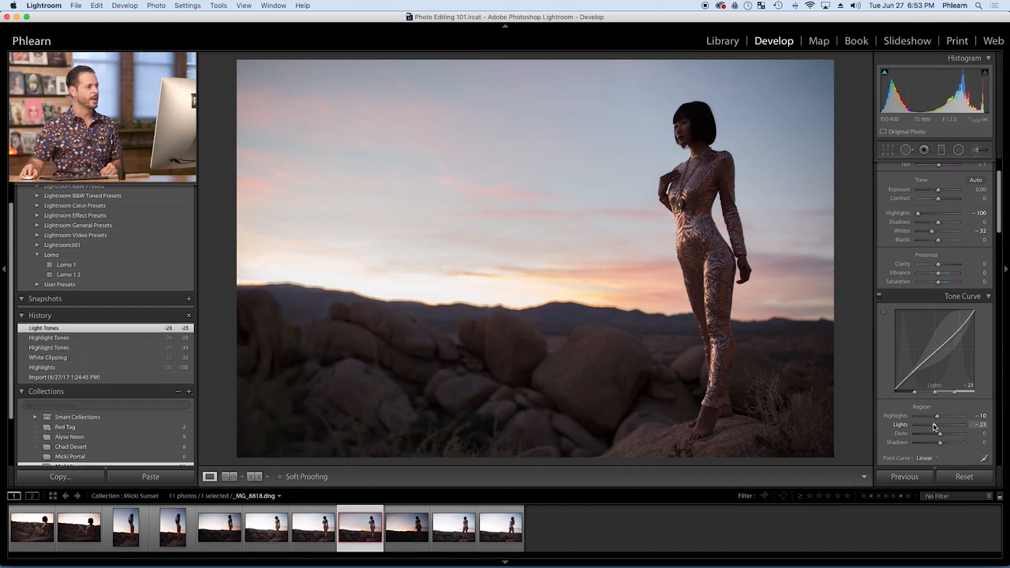
left_click(157, 378)
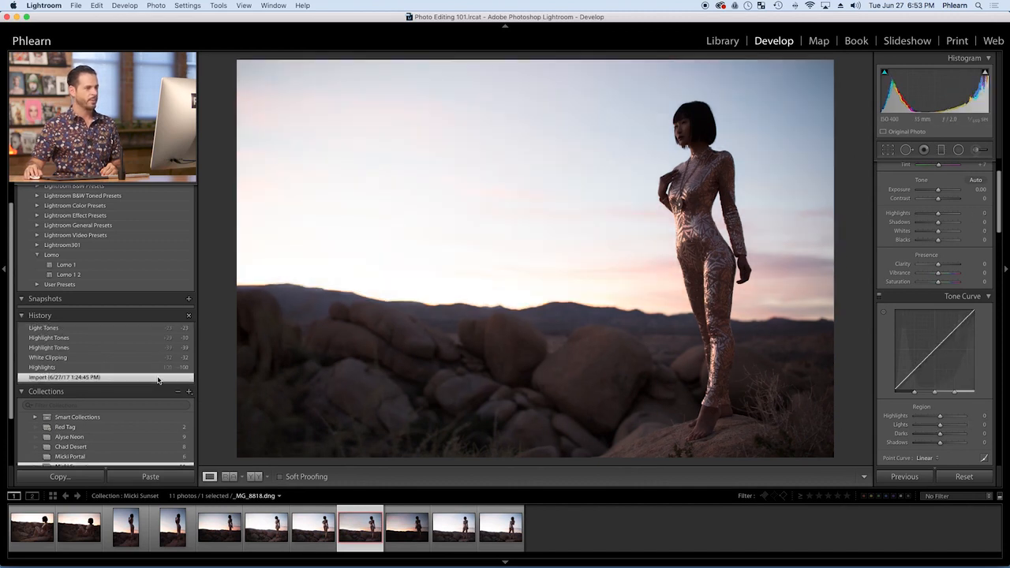
left_click(141, 328)
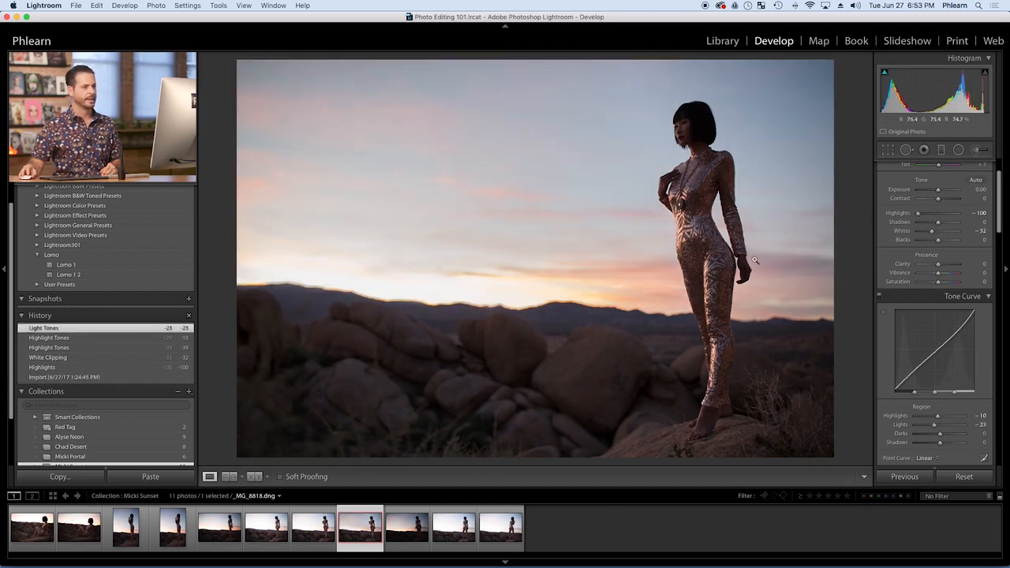
Raise the blue saturation to +79 with the targeted HSL Saturation adjustment on the blue part of the sky
scroll(965, 307, "down", 3)
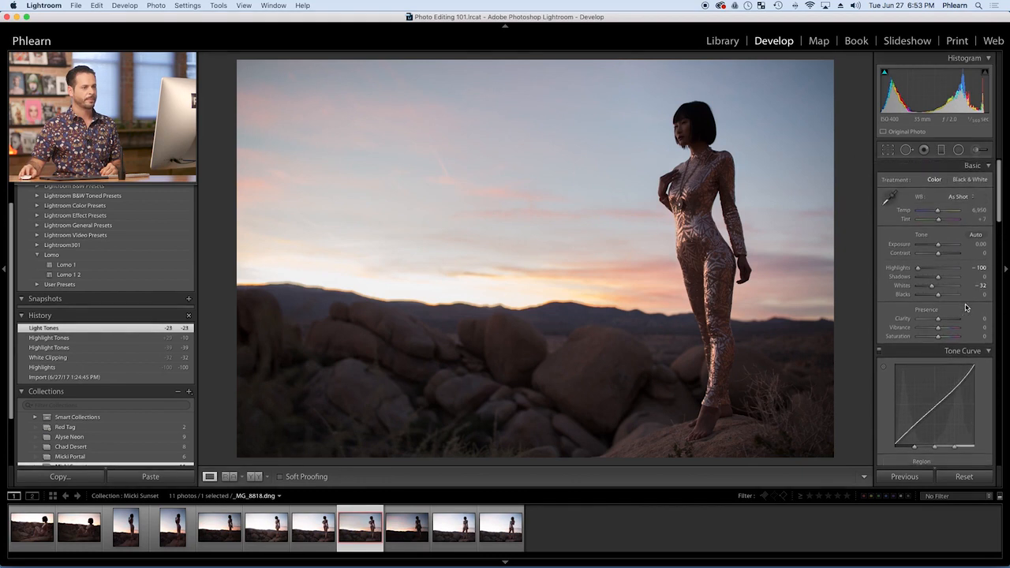
scroll(966, 305, "down", 8)
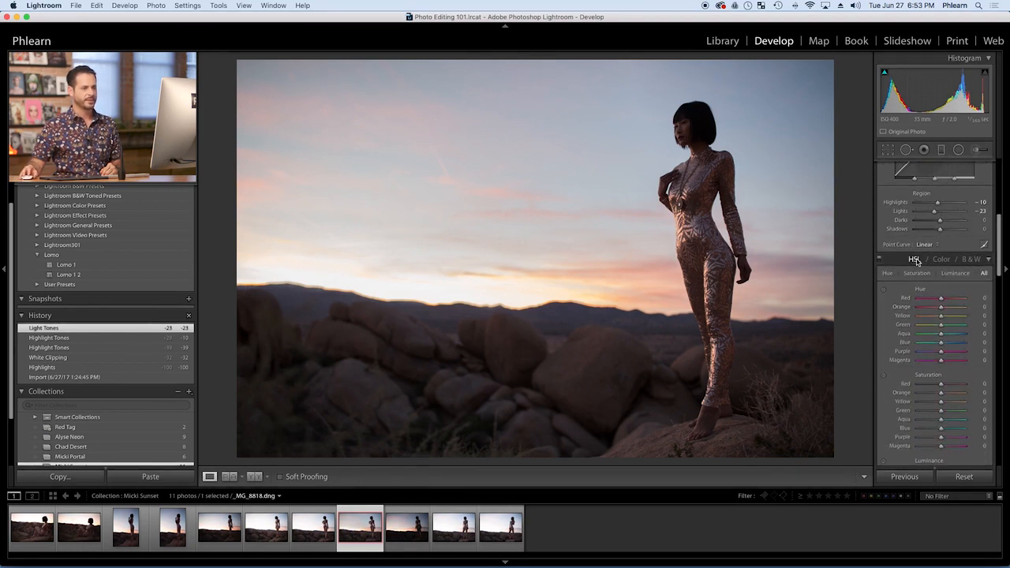
scroll(916, 261, "down", 3)
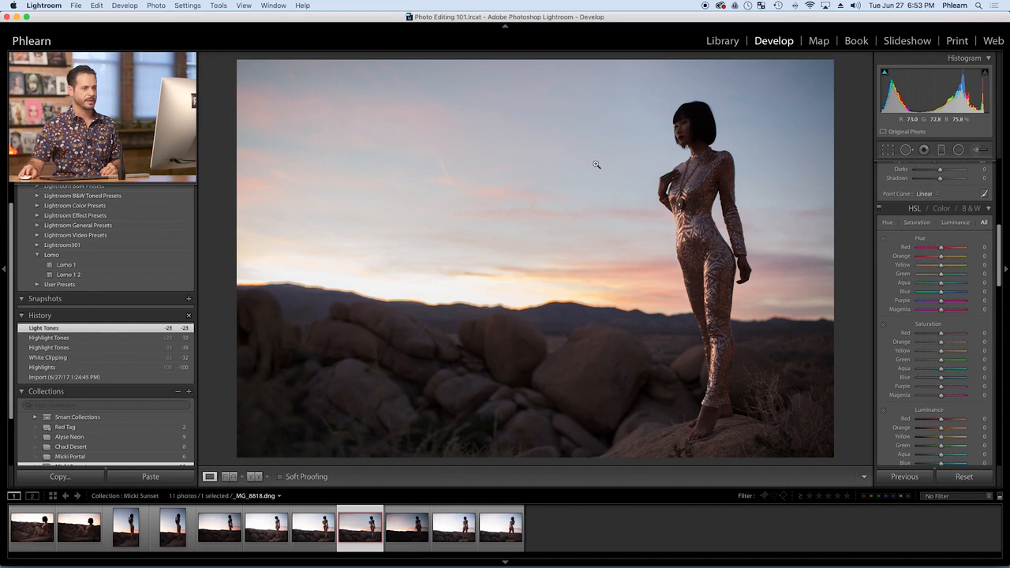
left_click(883, 329)
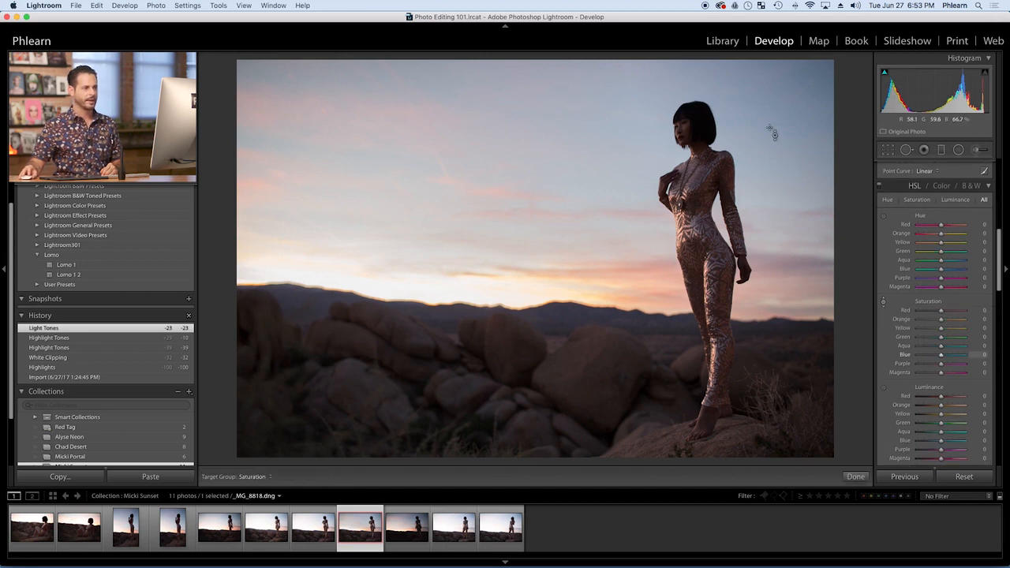
left_click_drag(769, 110, 770, 84)
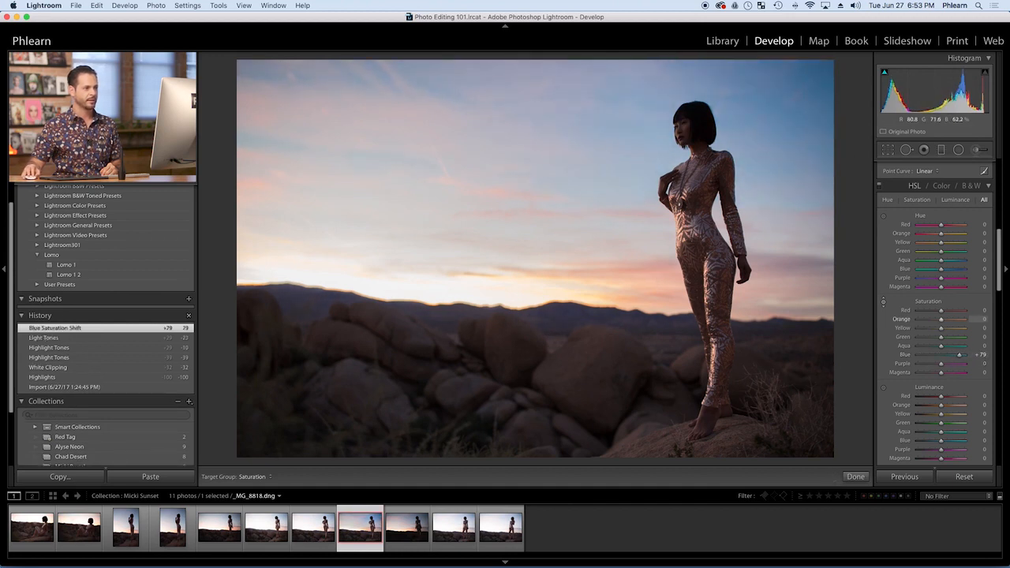
Raise the orange saturation to +51, yellow to +11 and red to +3 with the targeted adjustment on the warm sky near the horizon
left_click_drag(746, 273, 745, 264)
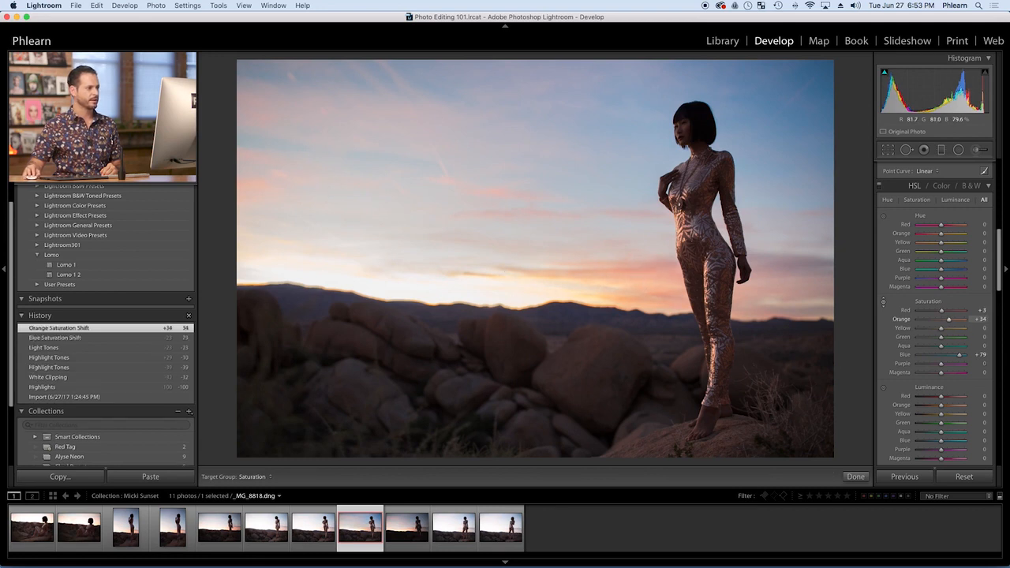
left_click_drag(599, 251, 600, 259)
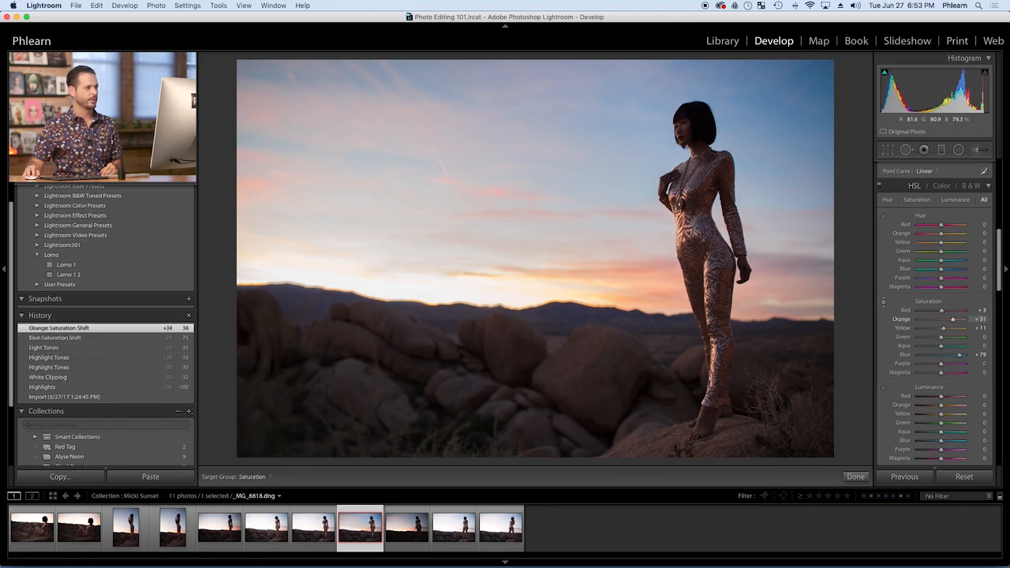
left_click_drag(334, 204, 335, 204)
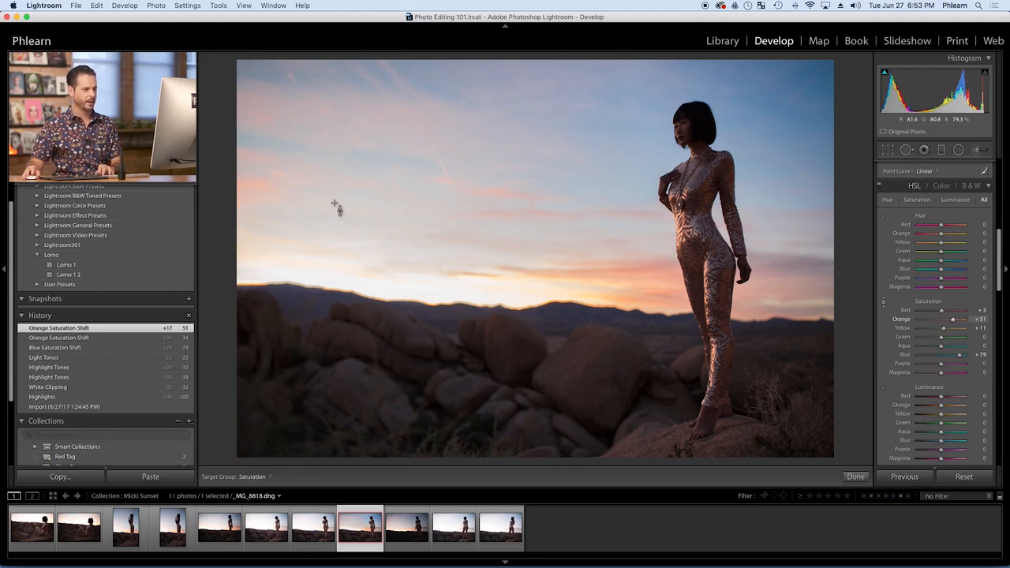
Compare the edited photo with its original version by switching repeatedly between the before and after views
key("backslash")
key("backslash")
key("backslash")
key("backslash")
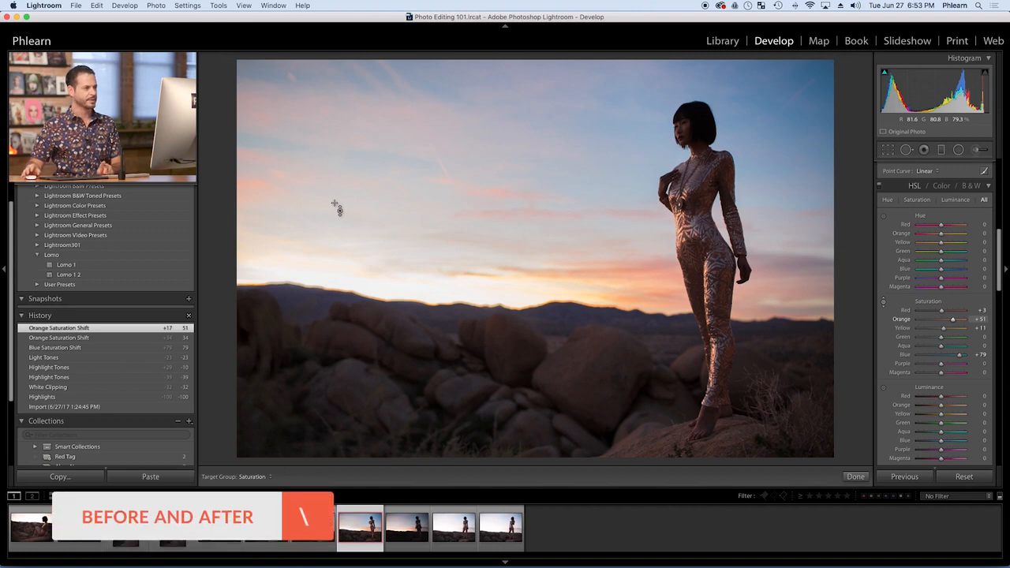
key("backslash")
key("backslash")
key("backslash")
key("backslash")
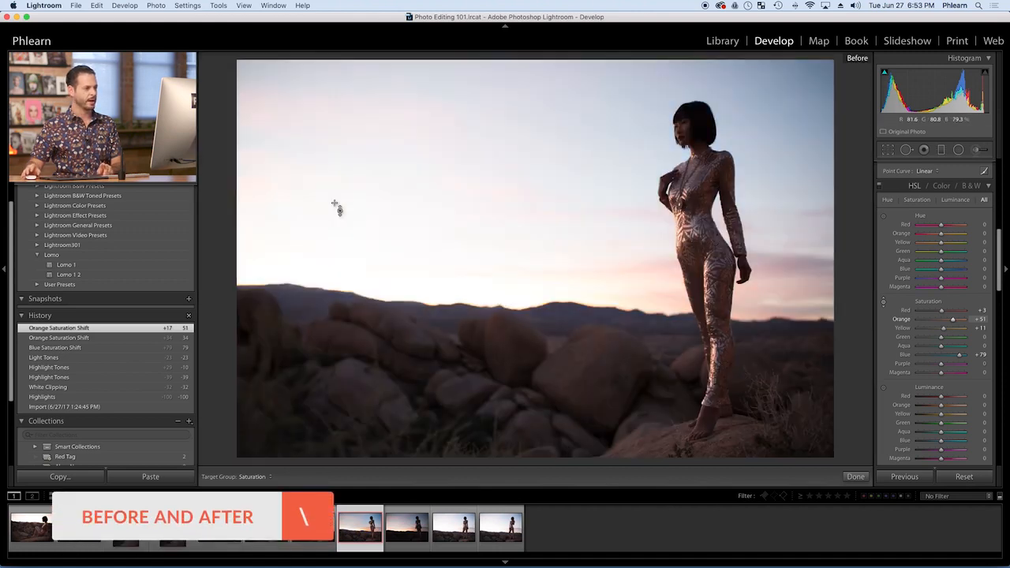
key("backslash")
key("backslash")
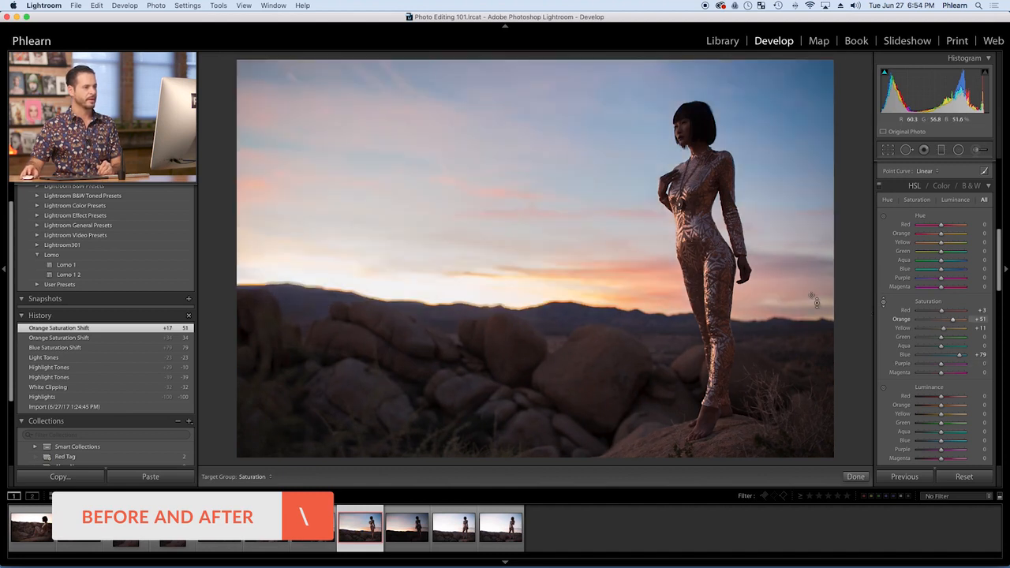
Raise the photo's basic Shadows adjustment to +23
scroll(909, 315, "up", 10)
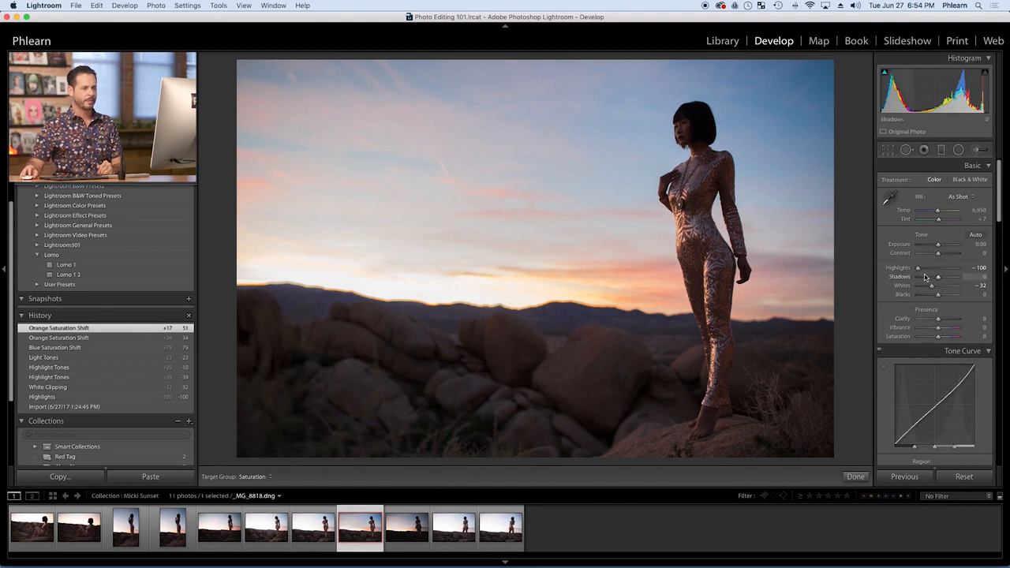
left_click_drag(938, 280, 943, 280)
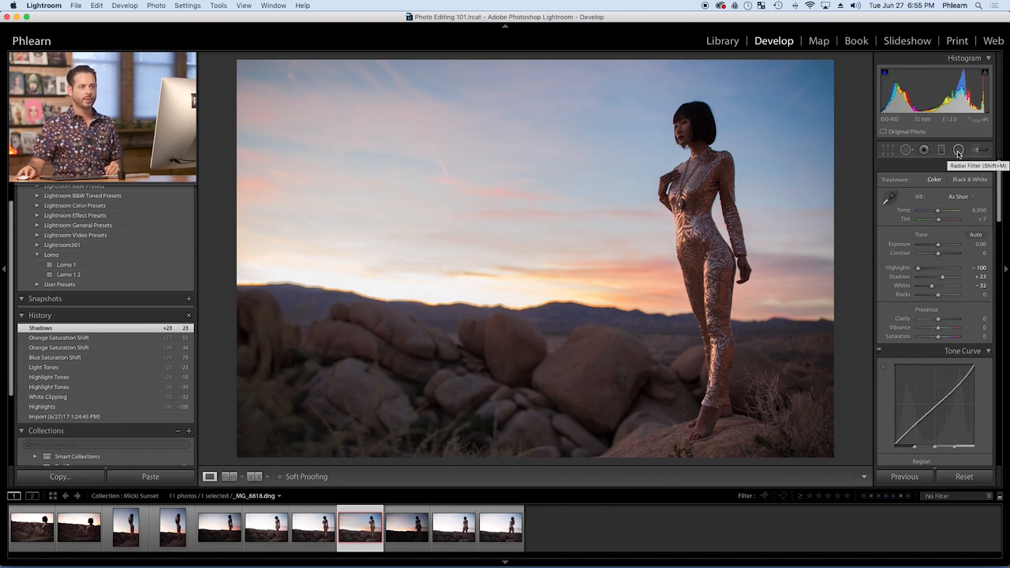
Add a Radial Filter centered on the woman's torso, with Invert Mask on and a Feather of 50
left_click(959, 150)
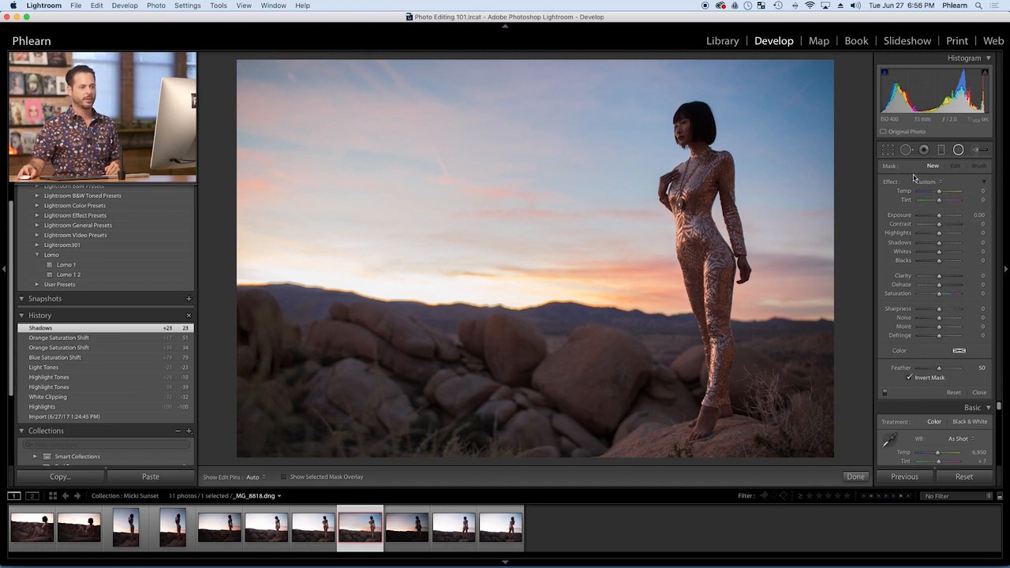
scroll(947, 417, "down", 5)
scroll(946, 417, "up", 5)
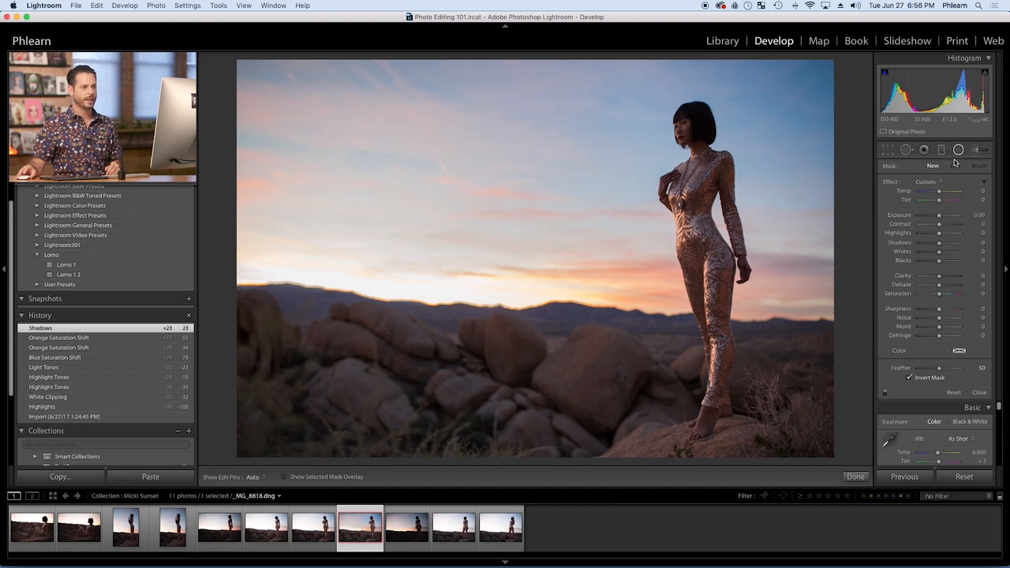
left_click_drag(694, 195, 769, 261)
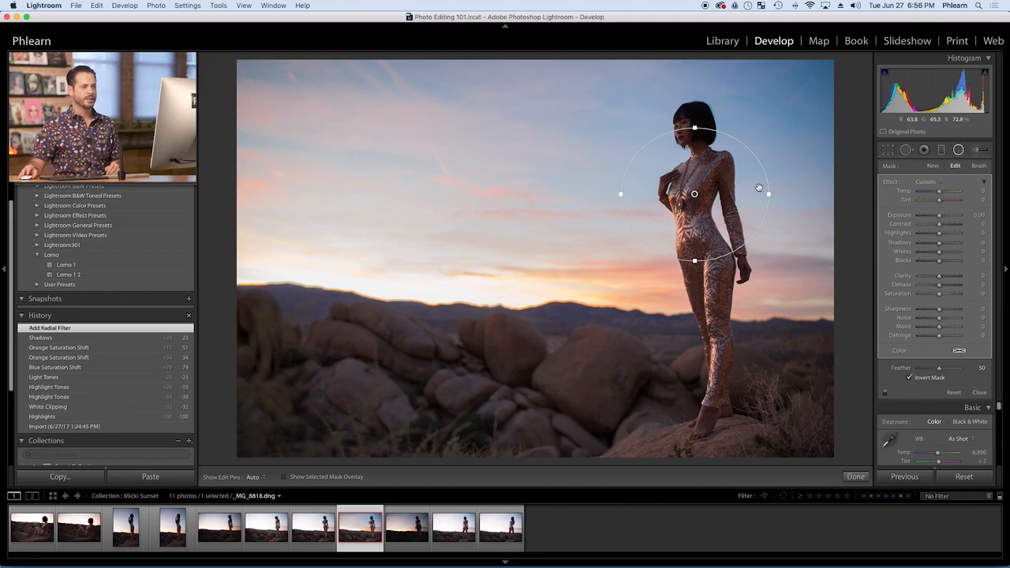
Try an Exposure of 1.21 on the radial filter, move it over the sky and back, and reset Exposure to 0
left_click_drag(940, 246, 947, 218)
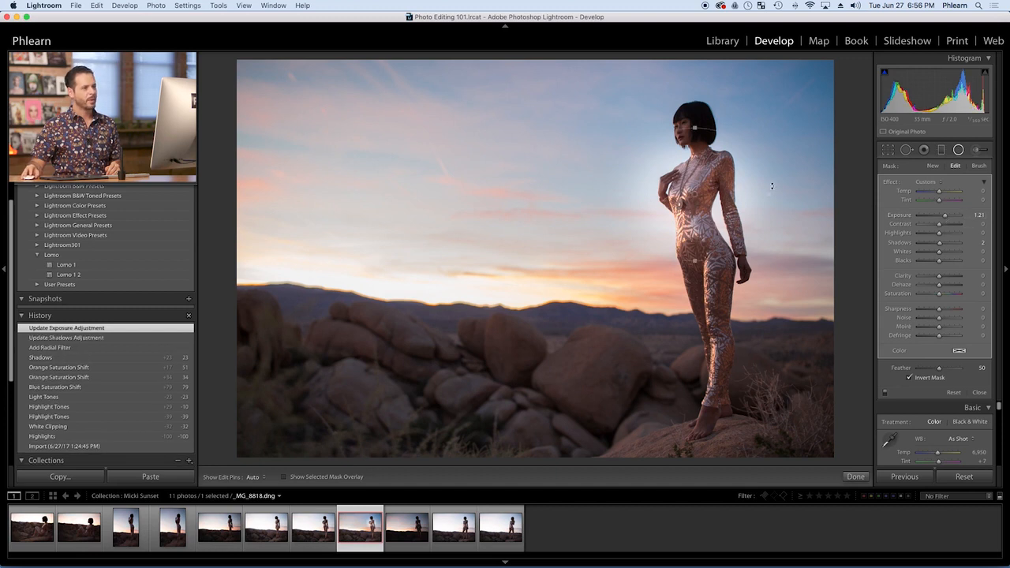
left_click_drag(694, 193, 572, 203)
left_click_drag(596, 249, 777, 167)
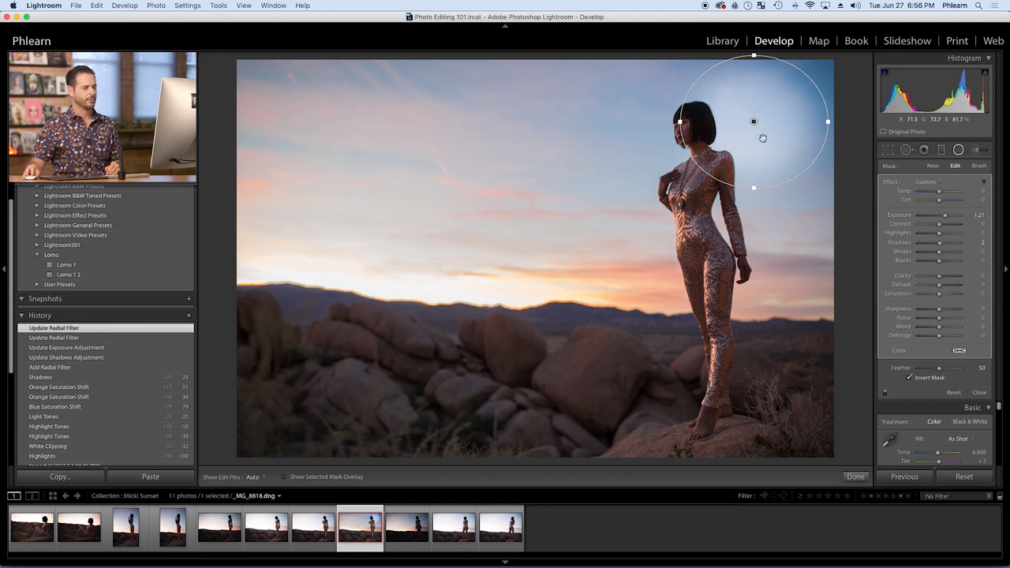
left_click_drag(781, 150, 739, 219)
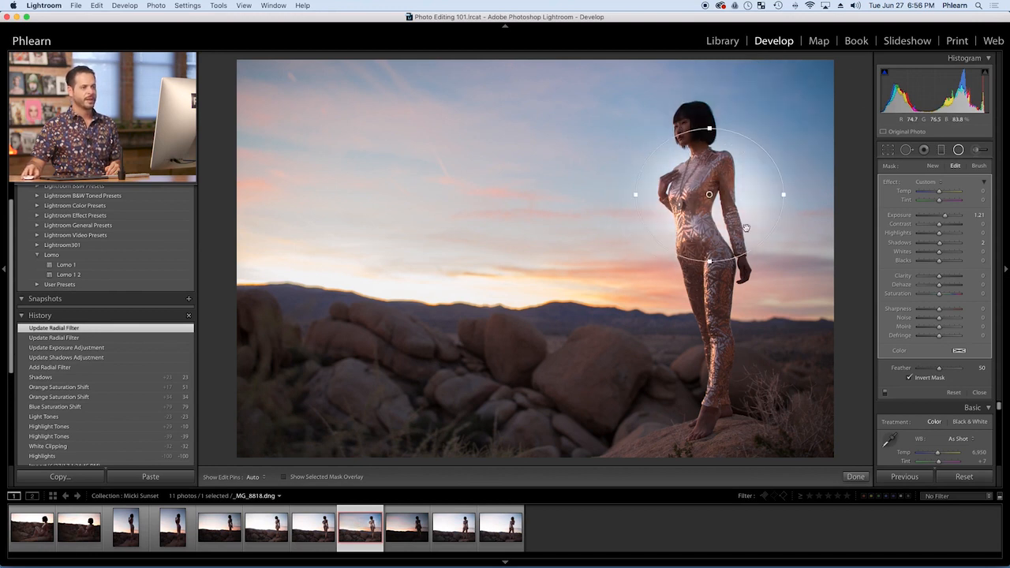
left_click(981, 216)
type("0")
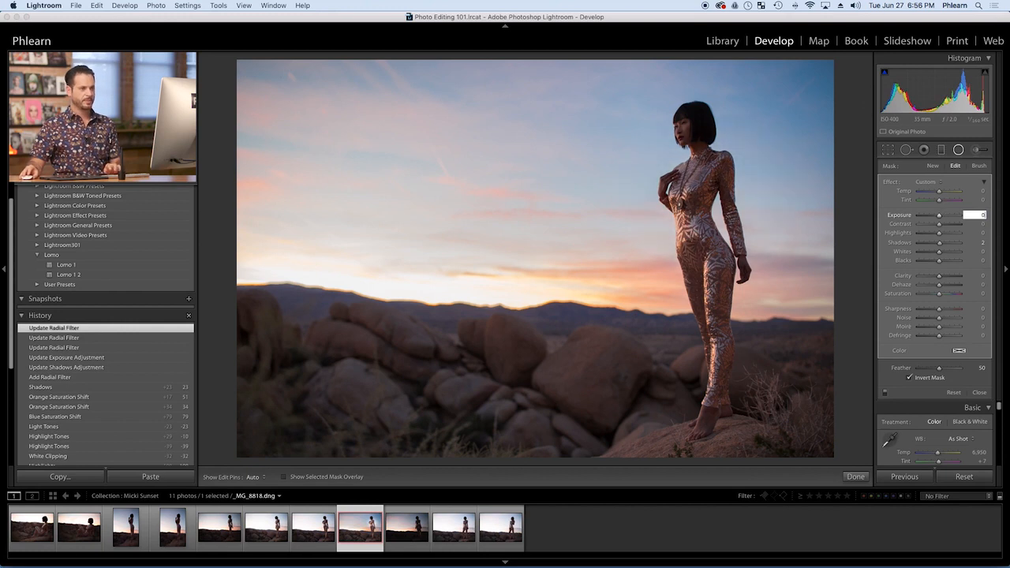
Set the radial filter's Shadows to 47 and reshape it into a tall, wider ellipse around the woman from above her head to her legs
left_click_drag(940, 243, 950, 245)
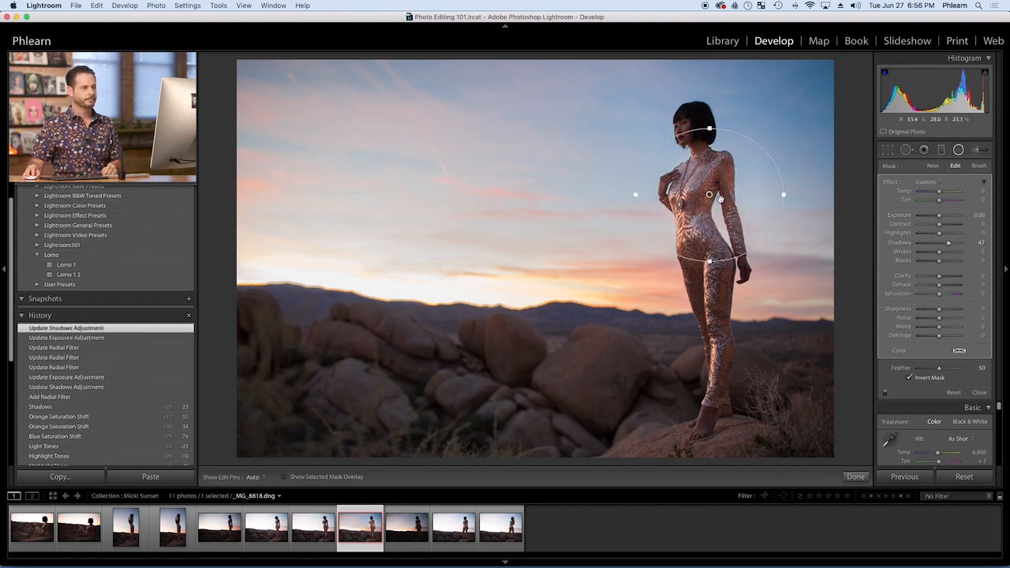
left_click_drag(700, 208, 699, 182)
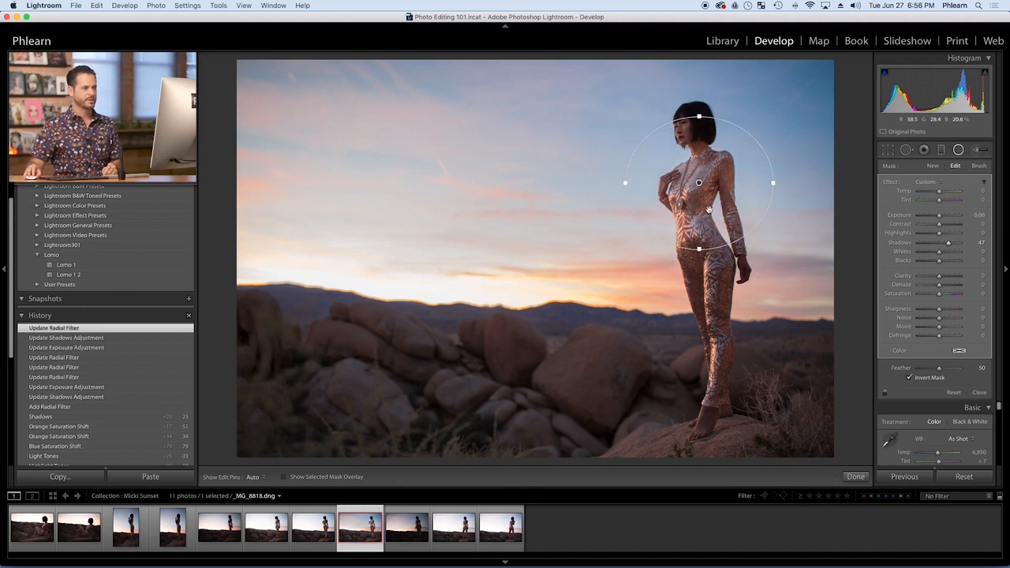
left_click_drag(700, 248, 726, 359)
left_click_drag(700, 183, 701, 202)
left_click_drag(626, 203, 603, 203)
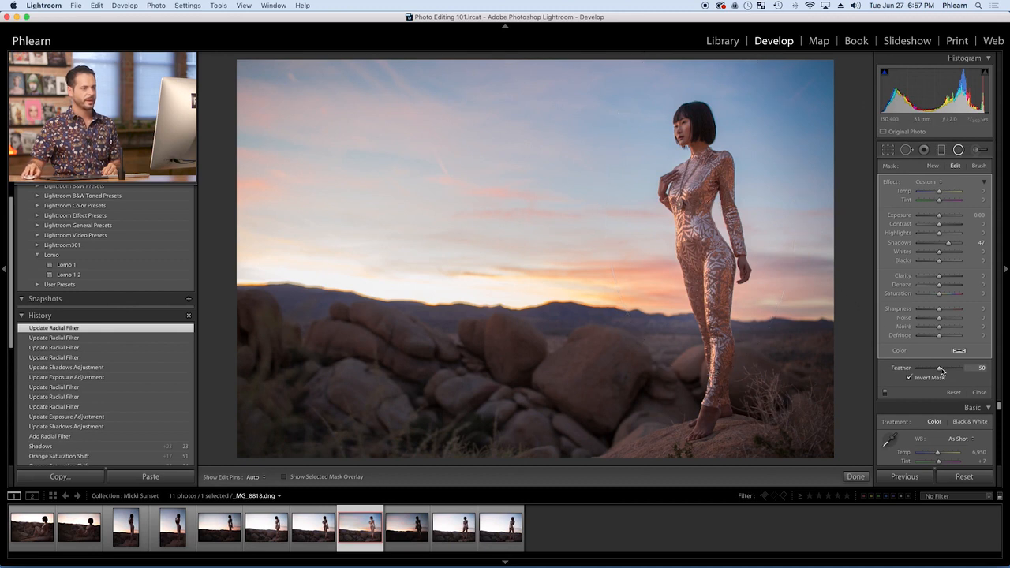
Shift the radial filter up toward the woman's chest and set its Feather to 78 and Clarity to 14
left_click_drag(947, 368, 947, 369)
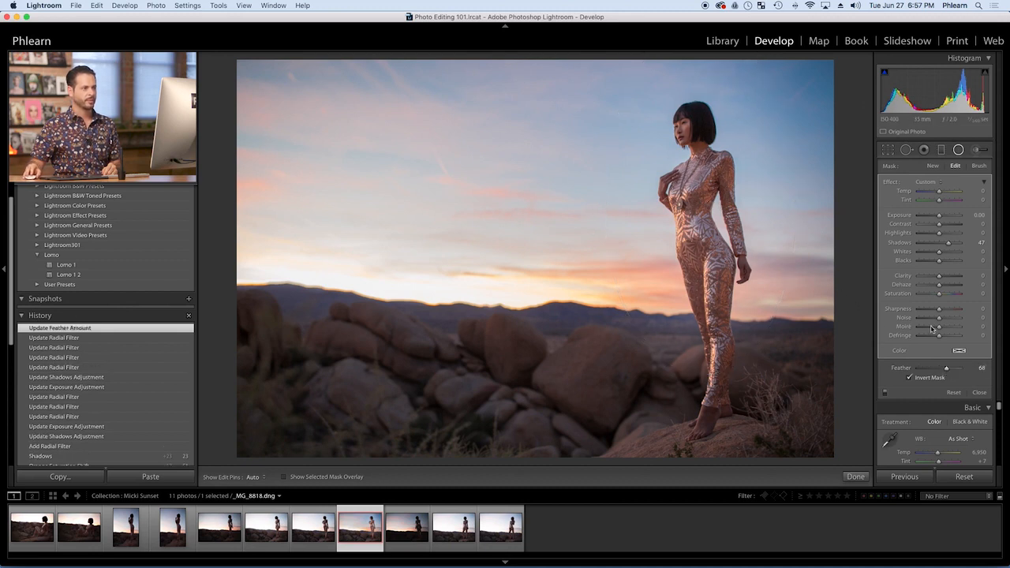
mouse_move(706, 199)
left_mouse_down()
mouse_move(489, 194)
mouse_move(498, 192)
mouse_move(397, 237)
mouse_move(397, 328)
mouse_move(439, 203)
mouse_move(703, 182)
left_mouse_up()
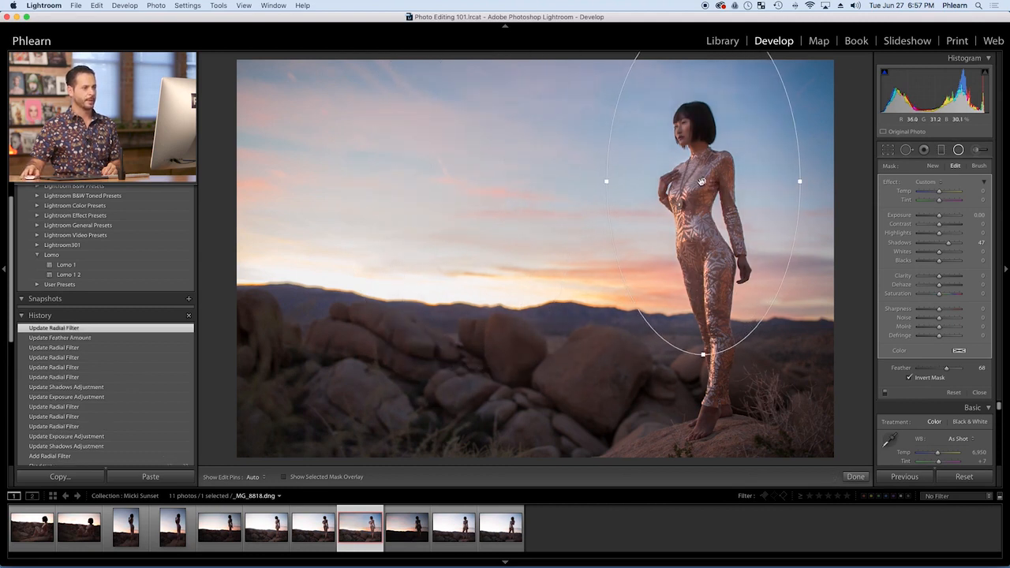
mouse_move(712, 182)
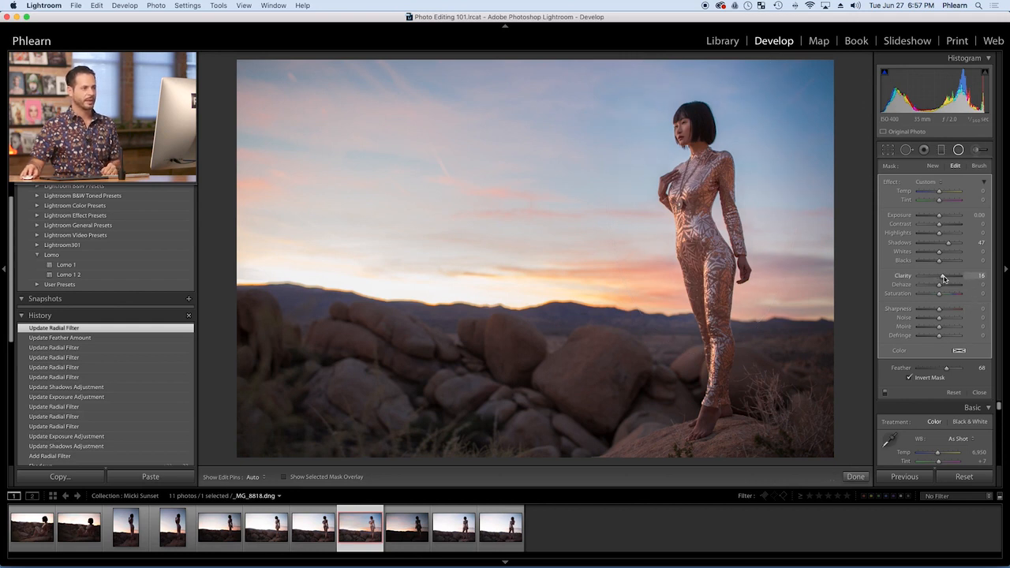
left_click_drag(939, 278, 948, 277)
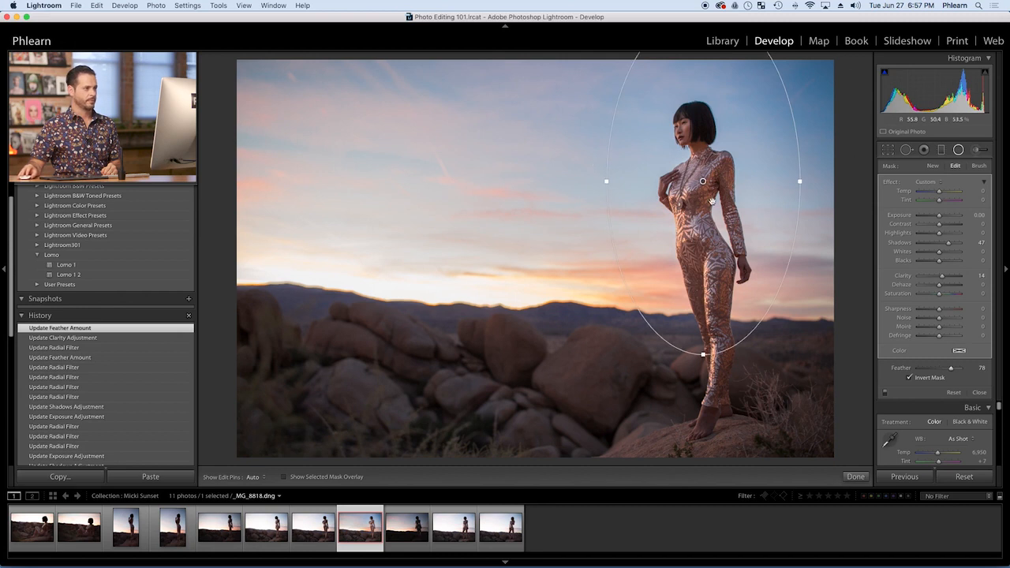
Try an Exposure of 0.98 on the radial filter, judge it on the reduced photo, and reset Exposure to 0
left_click(192, 58)
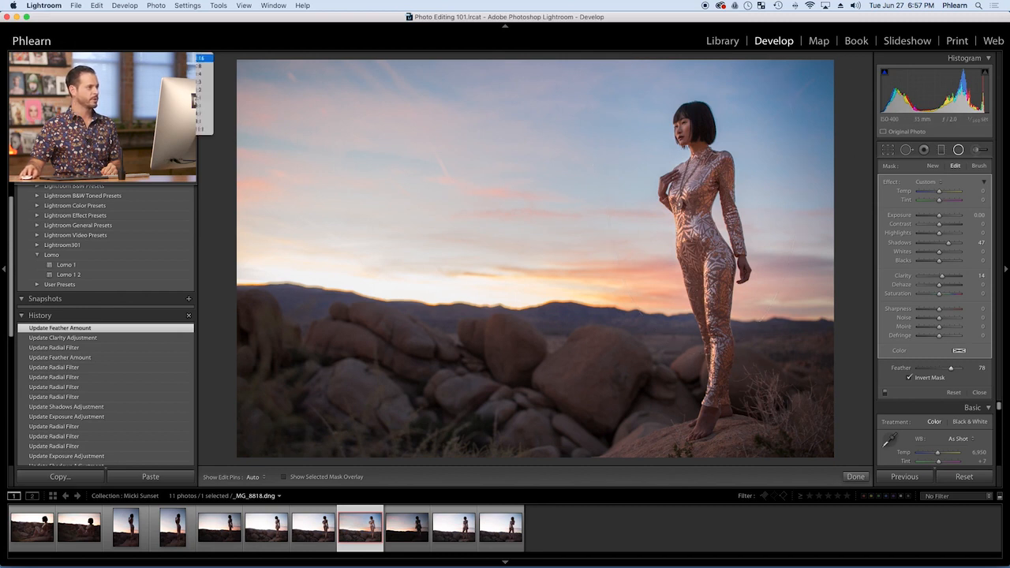
left_click(201, 65)
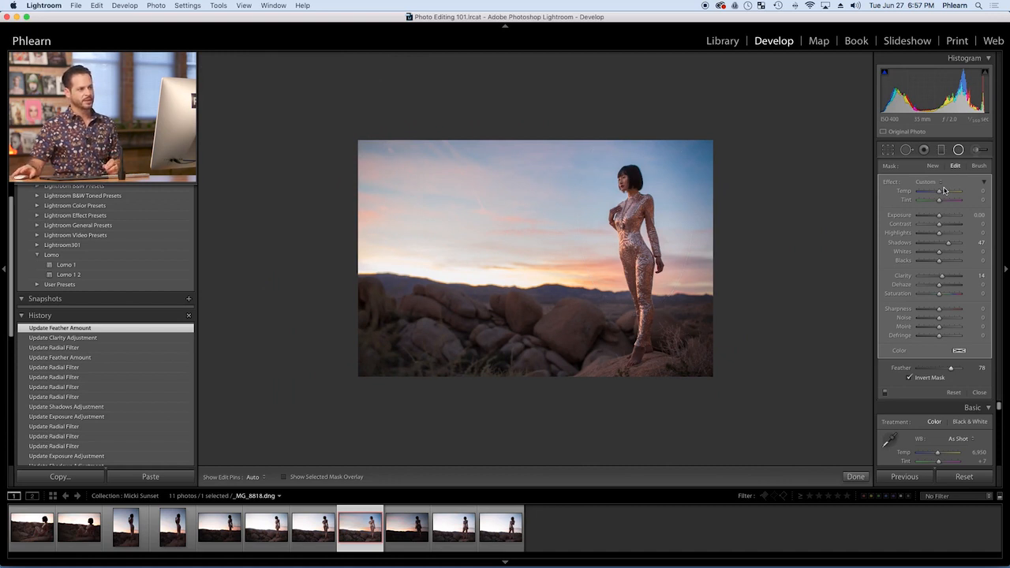
left_click_drag(938, 218, 943, 219)
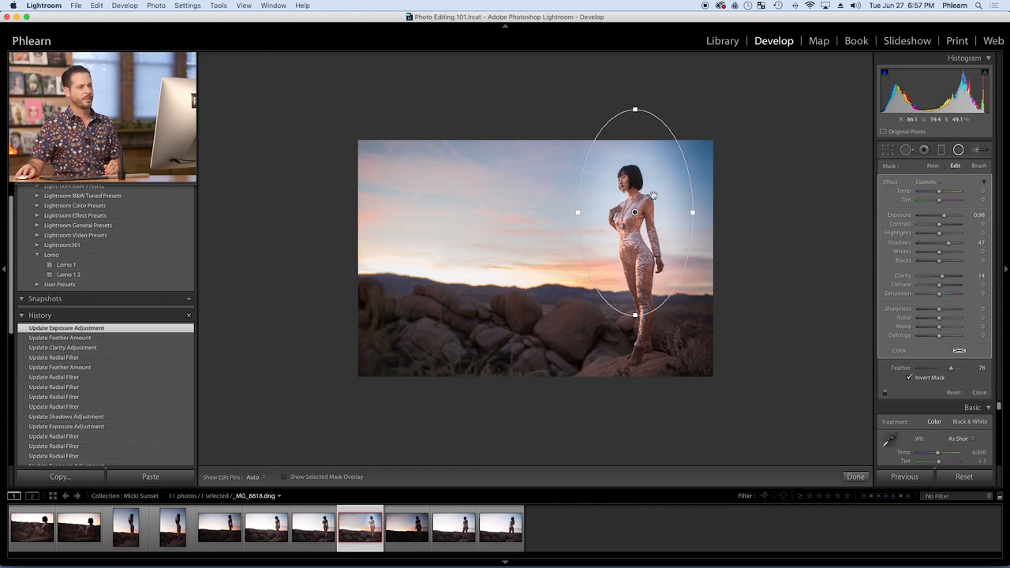
left_click(975, 215)
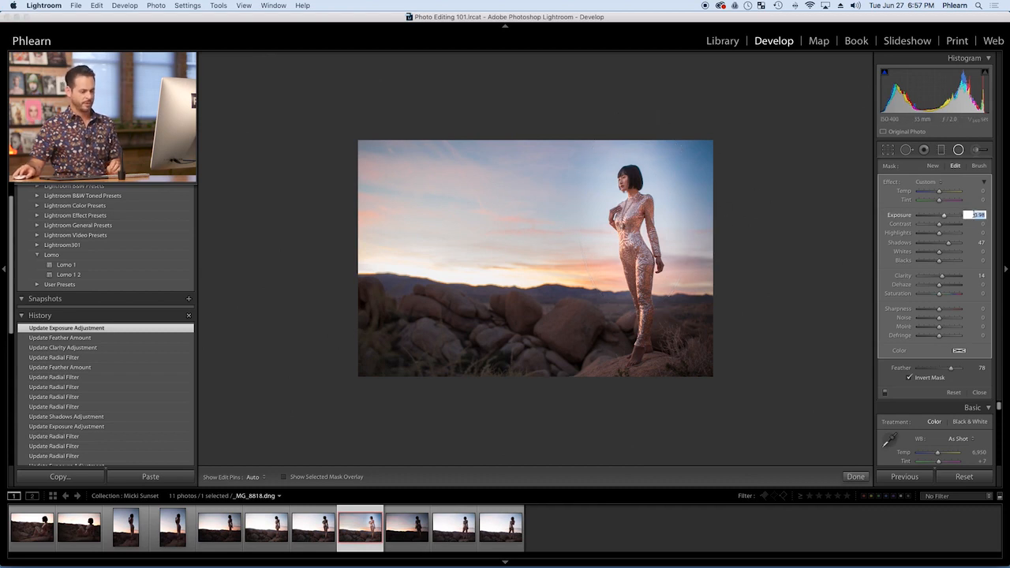
type("0")
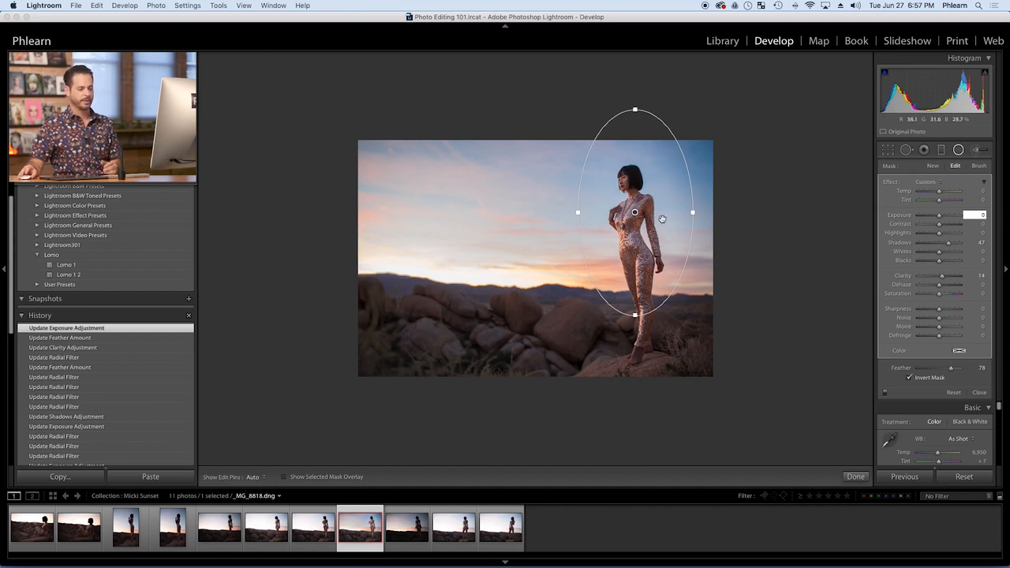
key("Return")
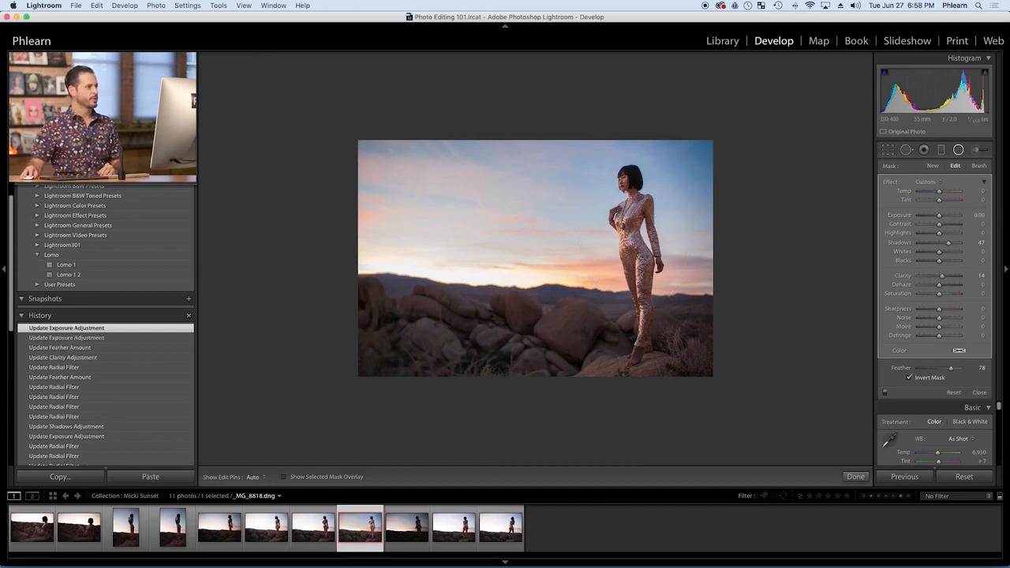
Warm the area inside the radial filter by setting its Temp to 4
left_click(199, 58)
left_click(199, 58)
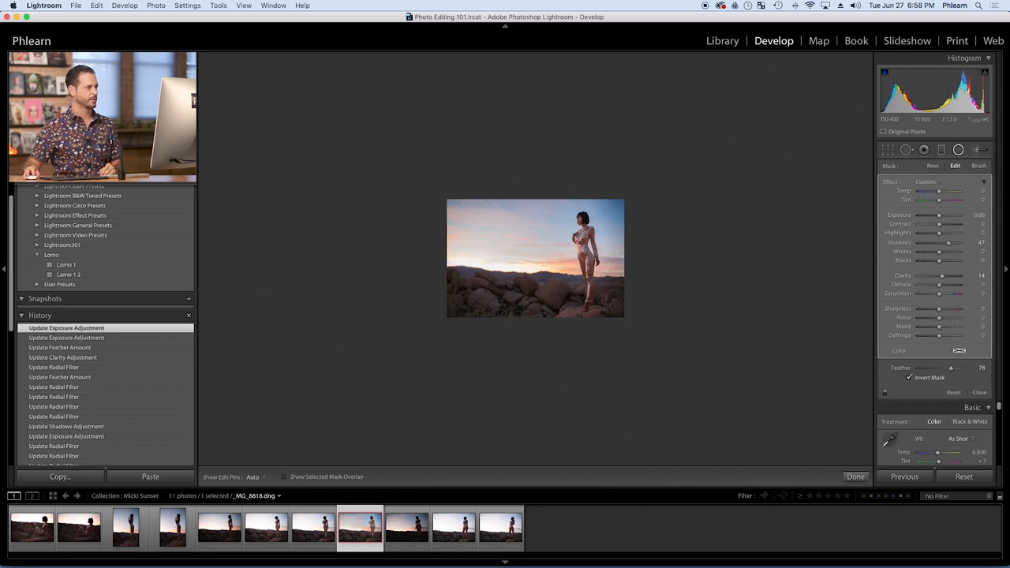
key("super+equal")
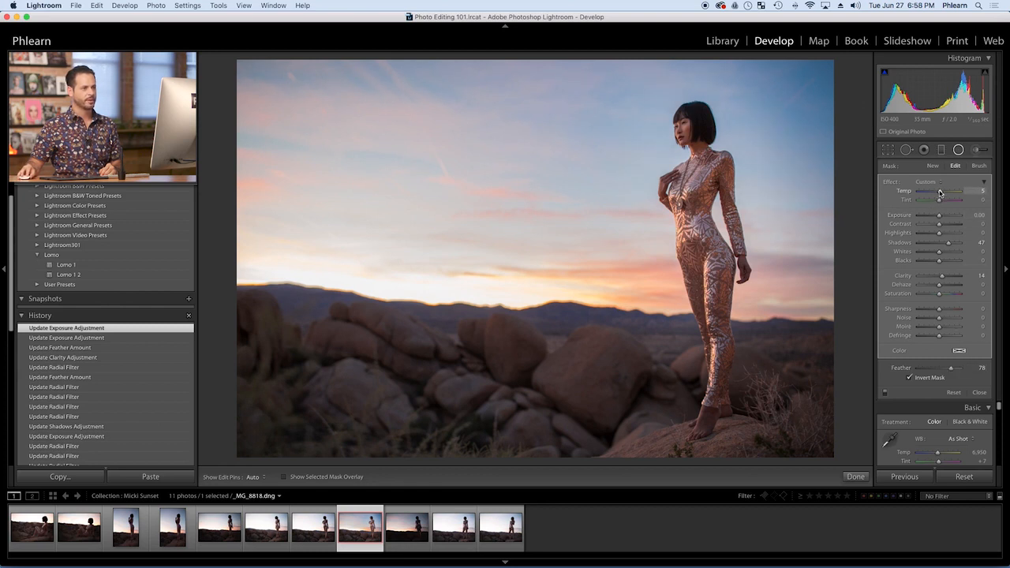
left_click_drag(939, 192, 939, 192)
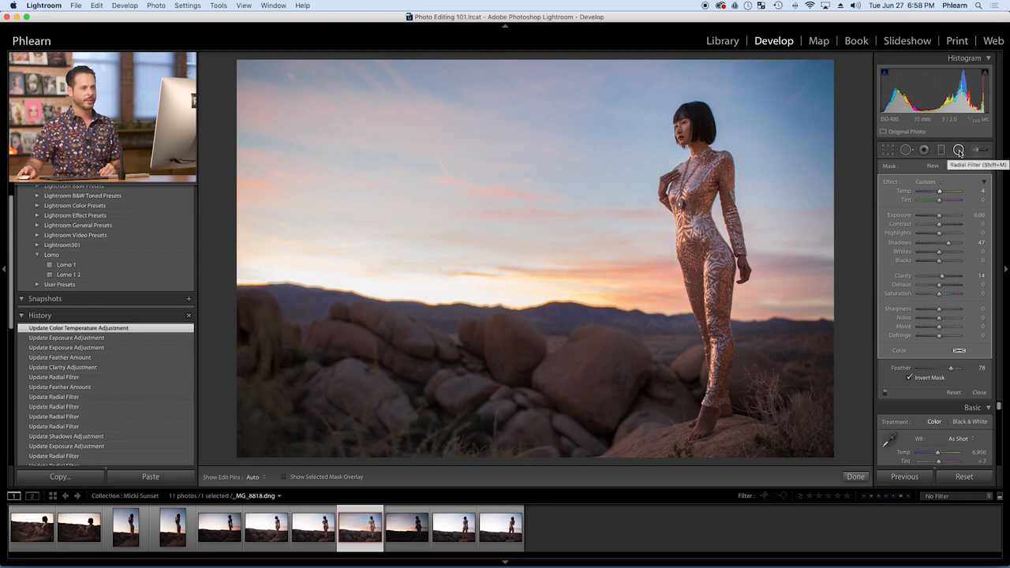
Compare the radial filter's effect with Invert Mask off and on, leave it on, and close the filter
left_click(912, 379)
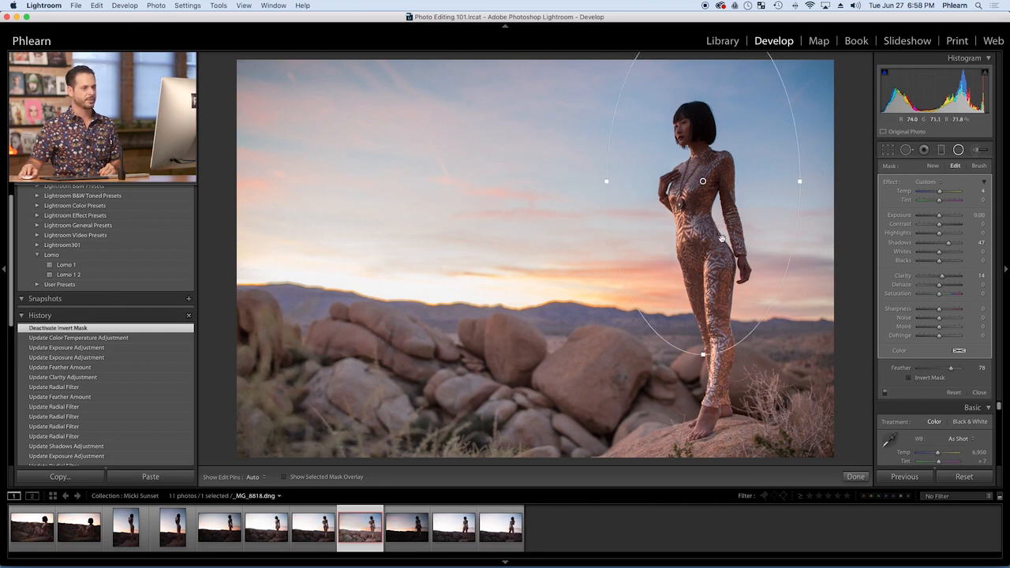
left_click(909, 377)
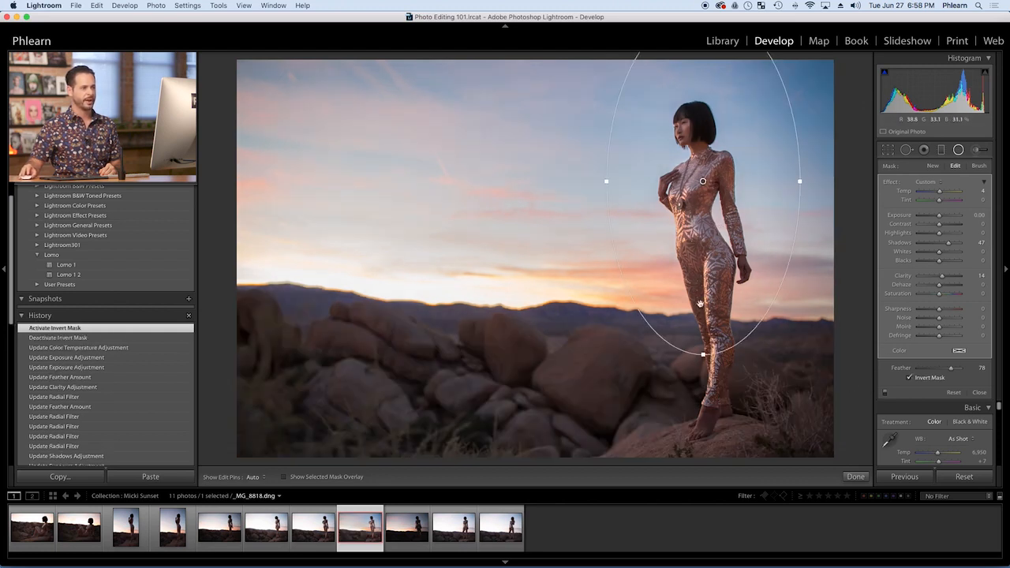
left_click(909, 377)
left_click(909, 377)
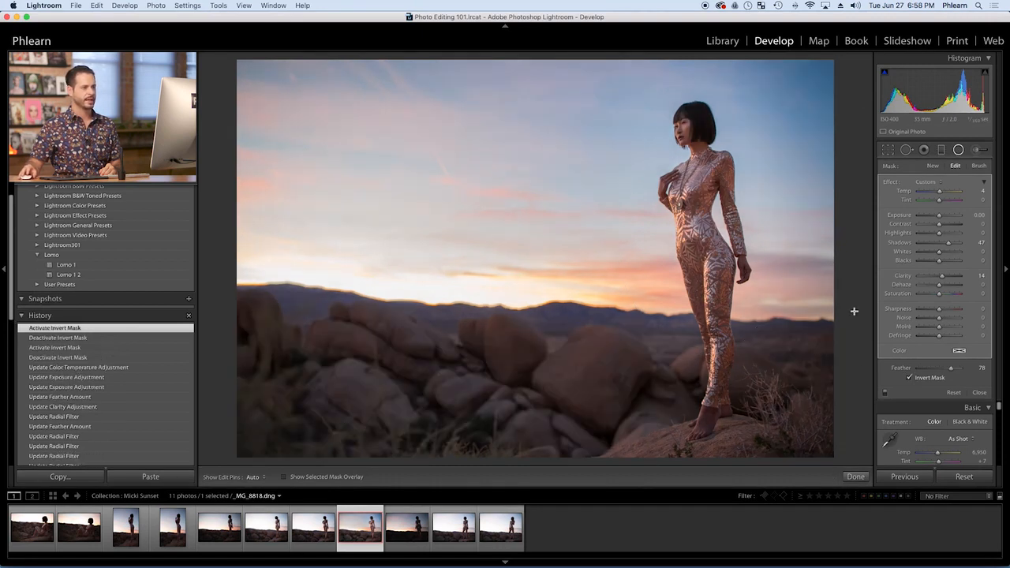
left_click(959, 152)
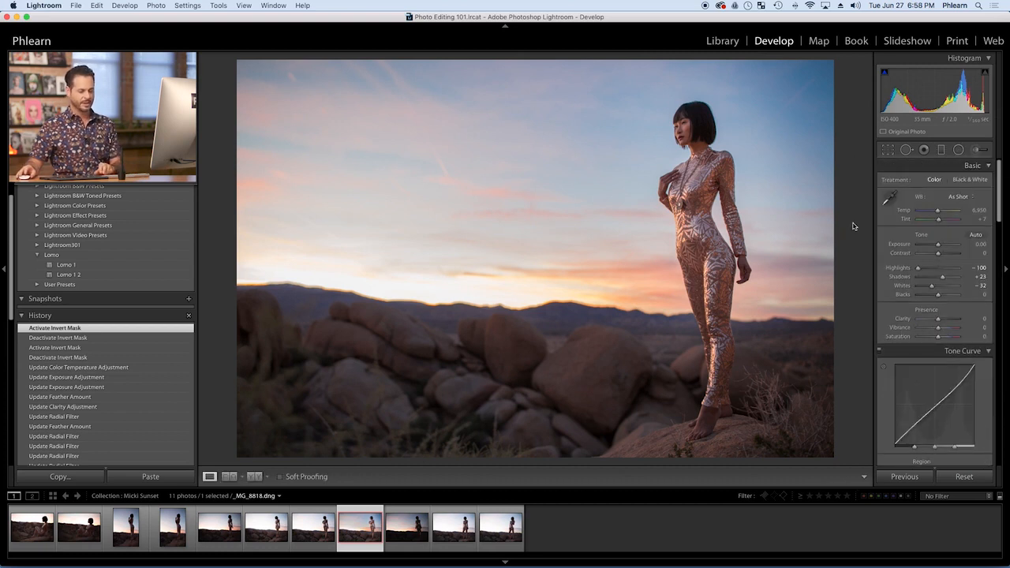
Compare the edited photo with its unedited version, and inspect the woman's face and upper body close up
key("backslash")
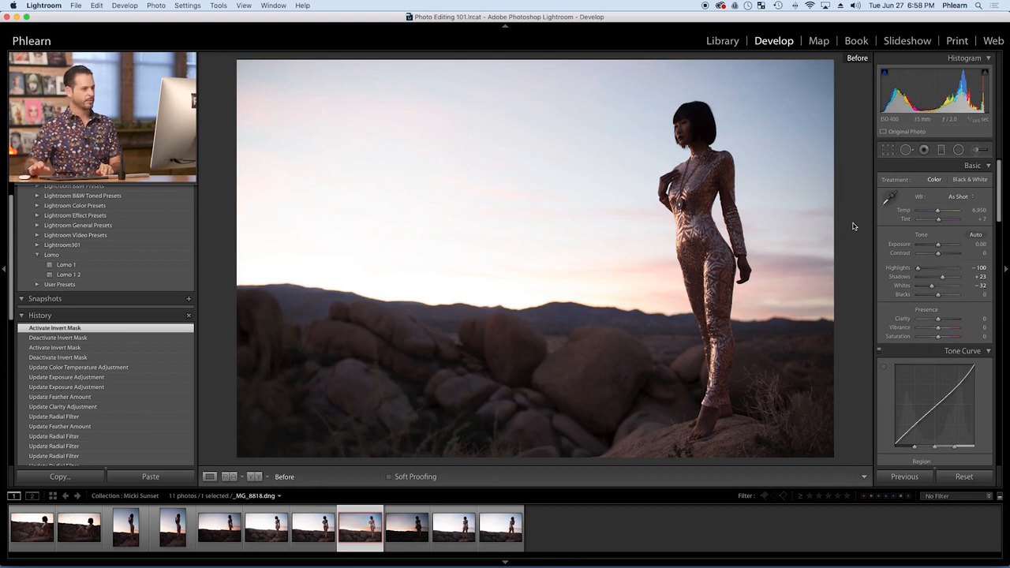
key("backslash")
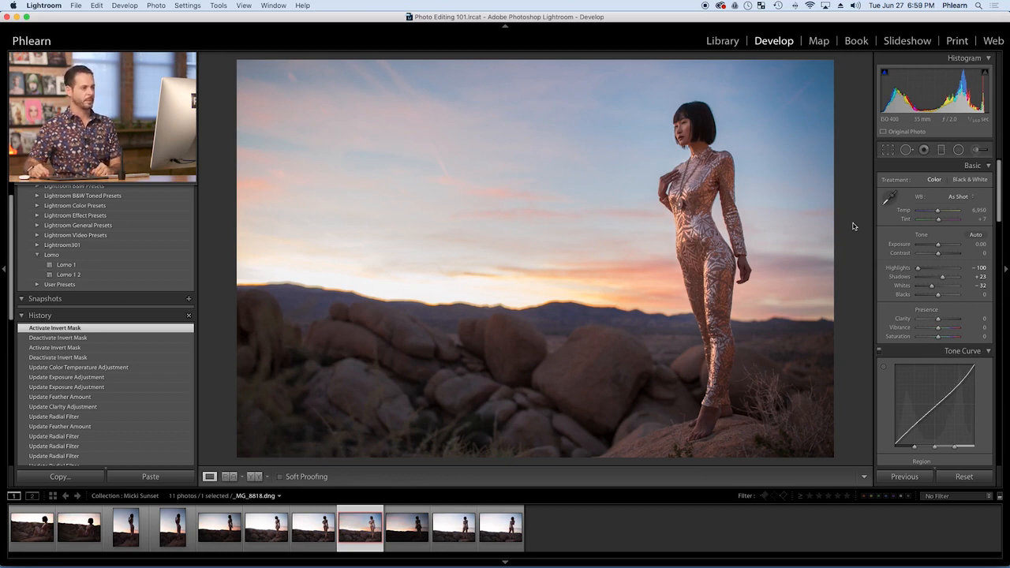
left_click(696, 129)
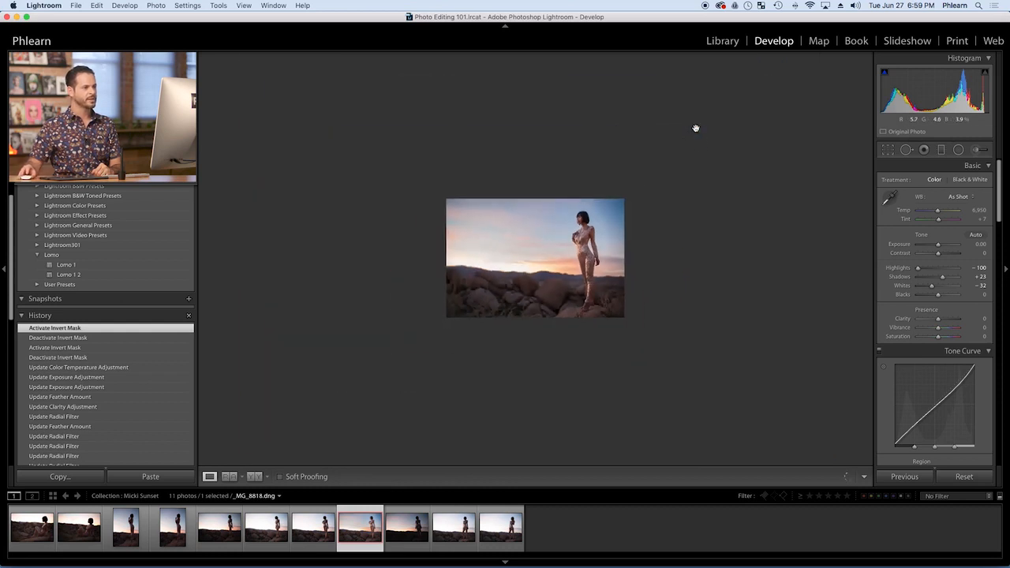
left_click(192, 58)
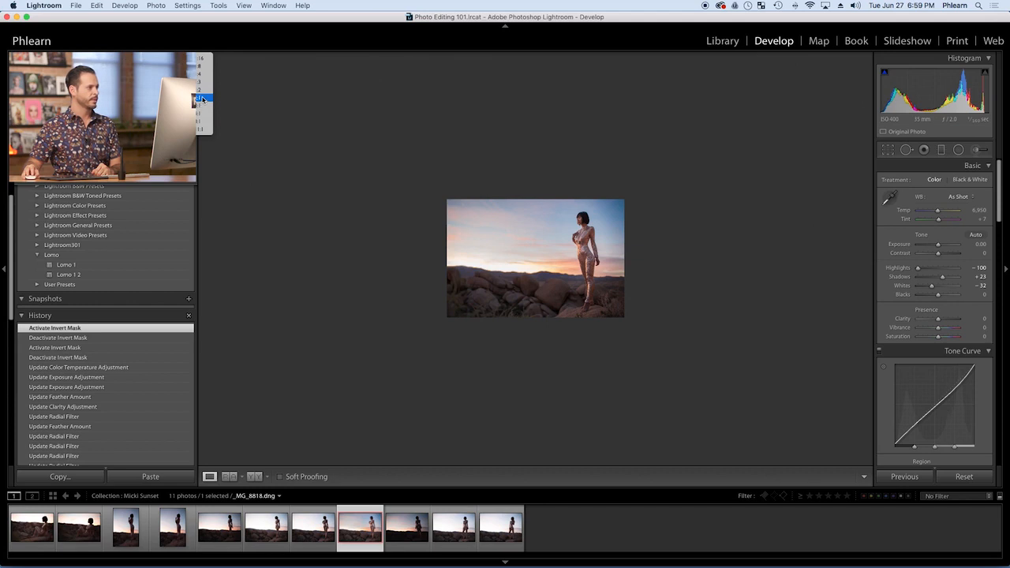
left_click(203, 100)
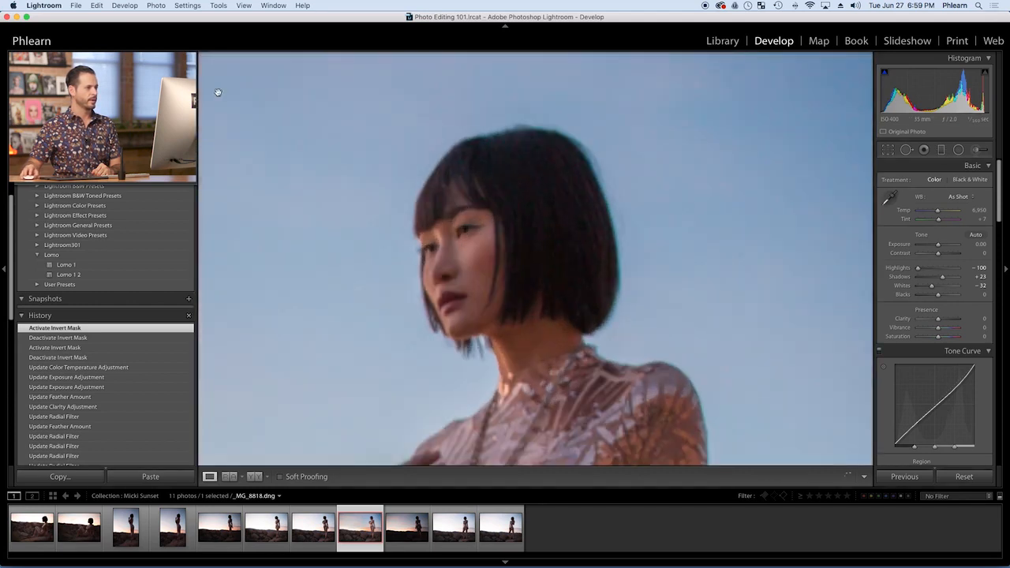
left_click_drag(389, 273, 443, 203)
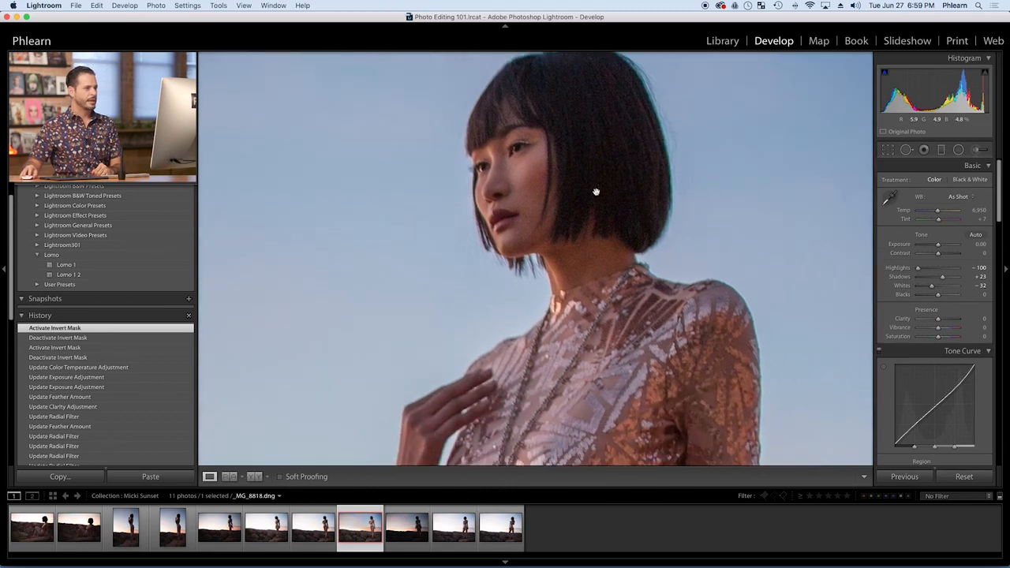
left_click_drag(595, 191, 613, 226)
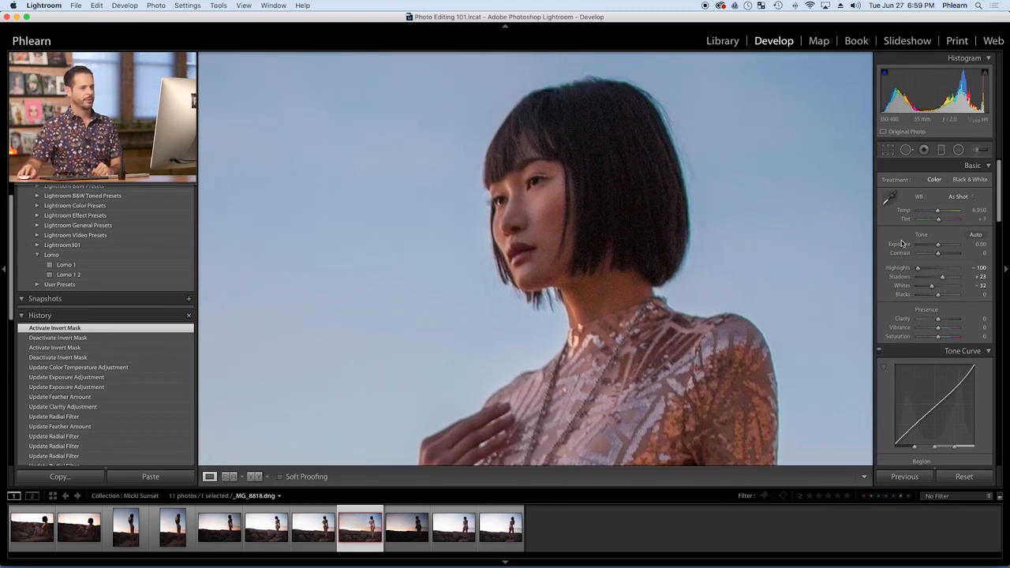
Smooth the grain in the photo by setting the Luminance noise reduction to 50
scroll(918, 257, "down", 10)
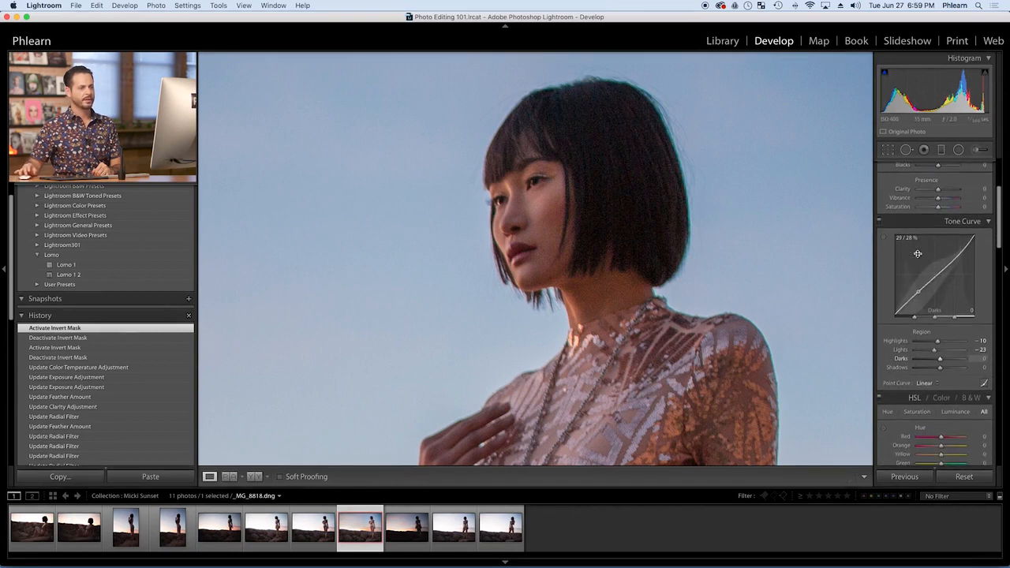
scroll(918, 257, "down", 5)
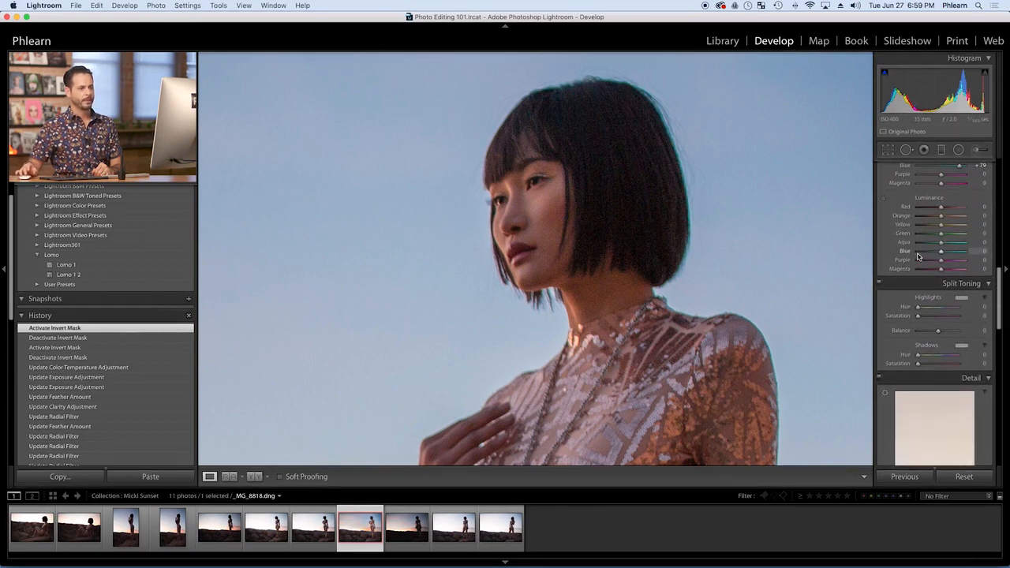
scroll(917, 256, "down", 6)
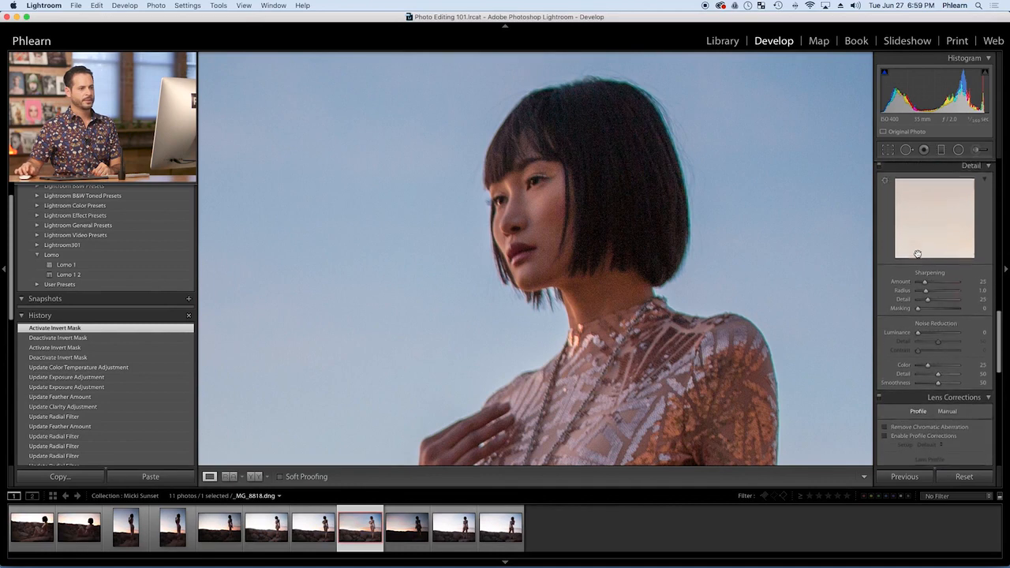
scroll(939, 248, "up", 3)
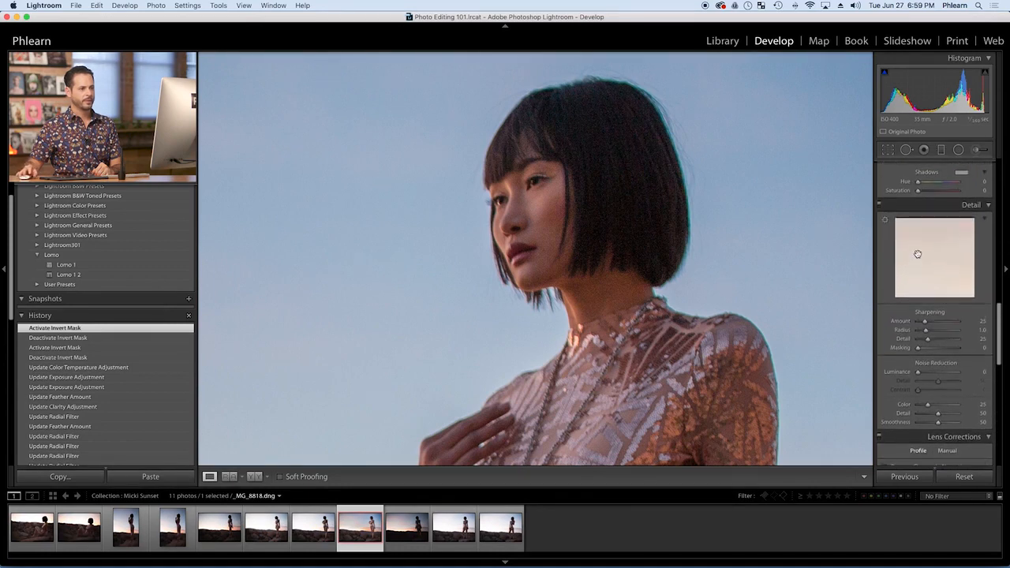
left_click(932, 373)
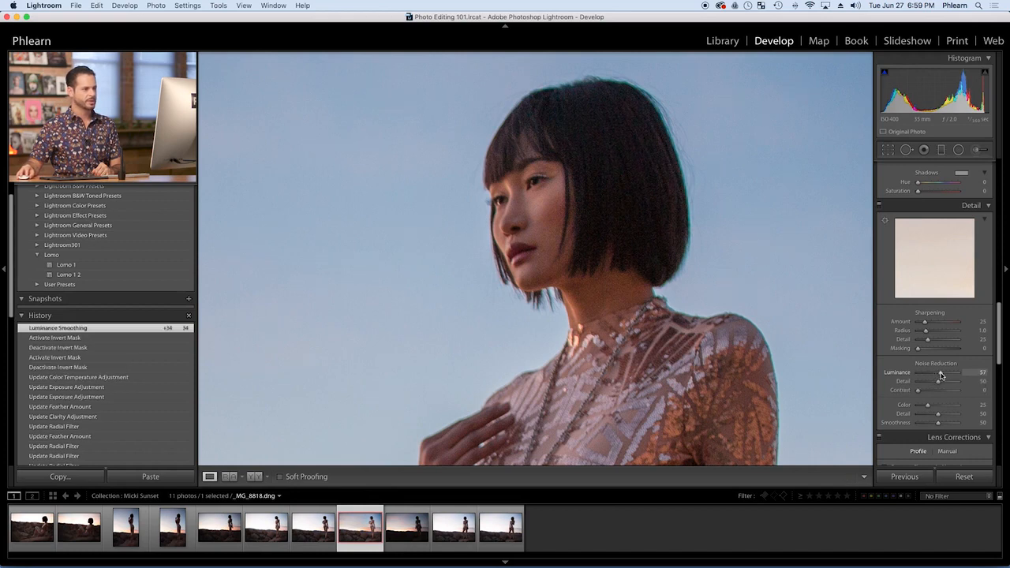
left_click(981, 372)
type("50")
key("Return")
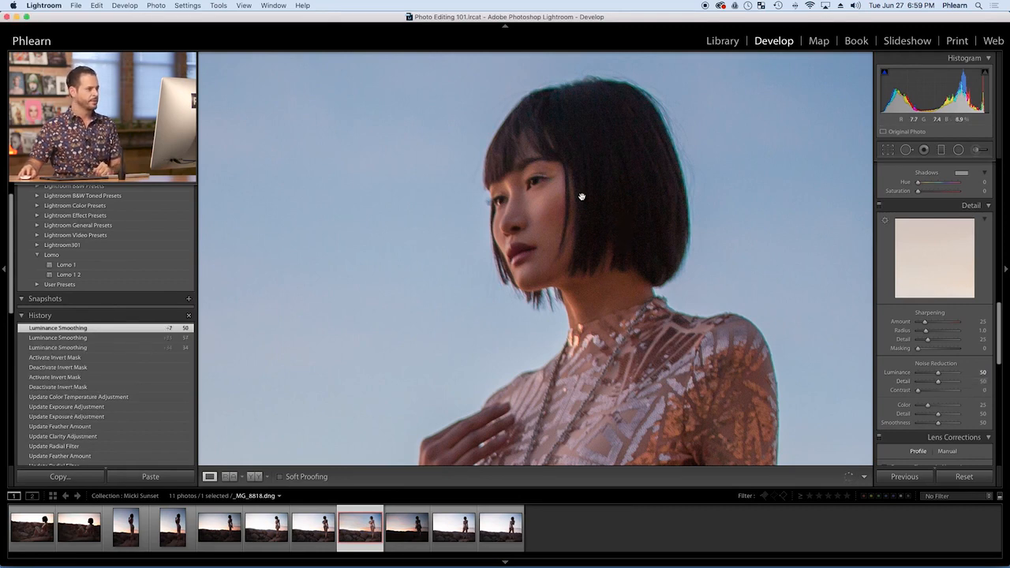
Examine the noise reduction on the woman's face and suit, and return to the whole photo
left_click_drag(624, 205, 597, 181)
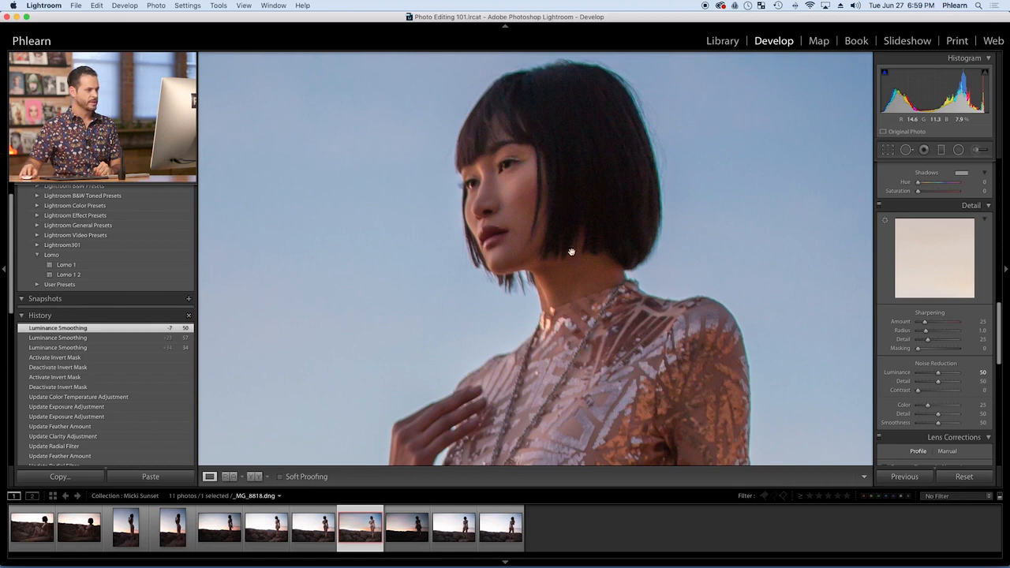
left_click_drag(516, 348, 543, 340)
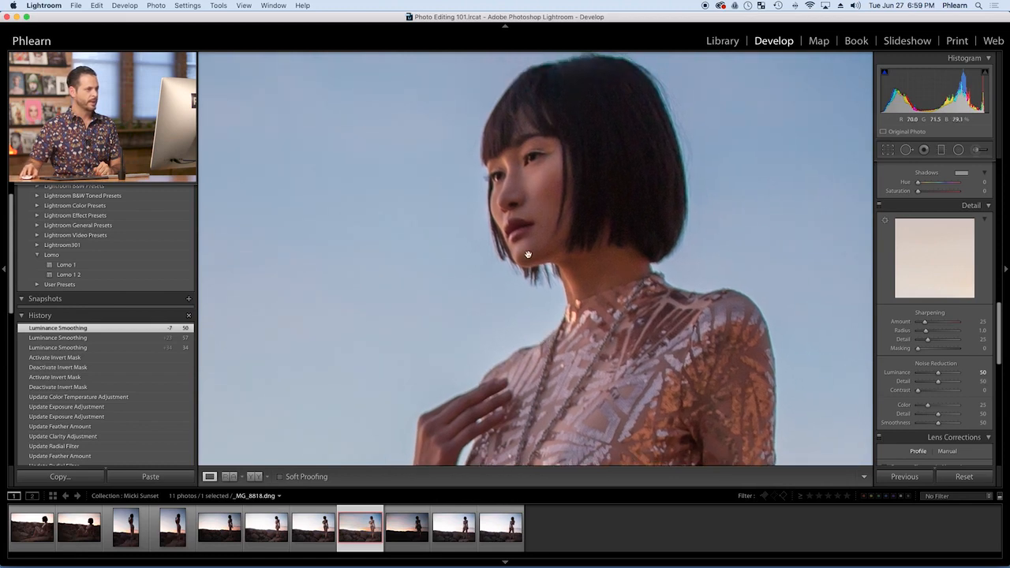
left_click(529, 210)
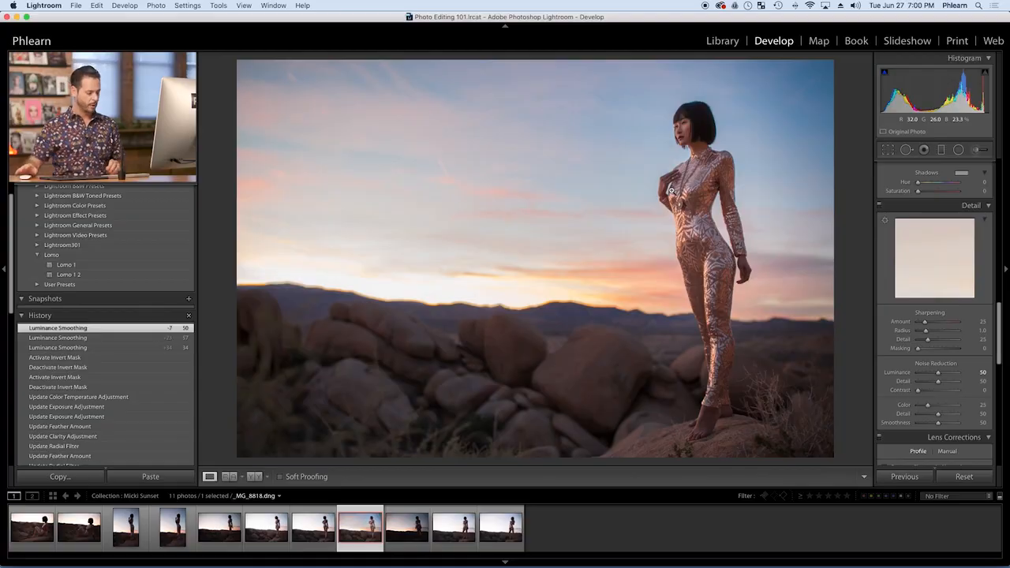
Synchronize the edited photo's Develop settings to all the photos in the collection, keeping the preset choice of settings
key("g")
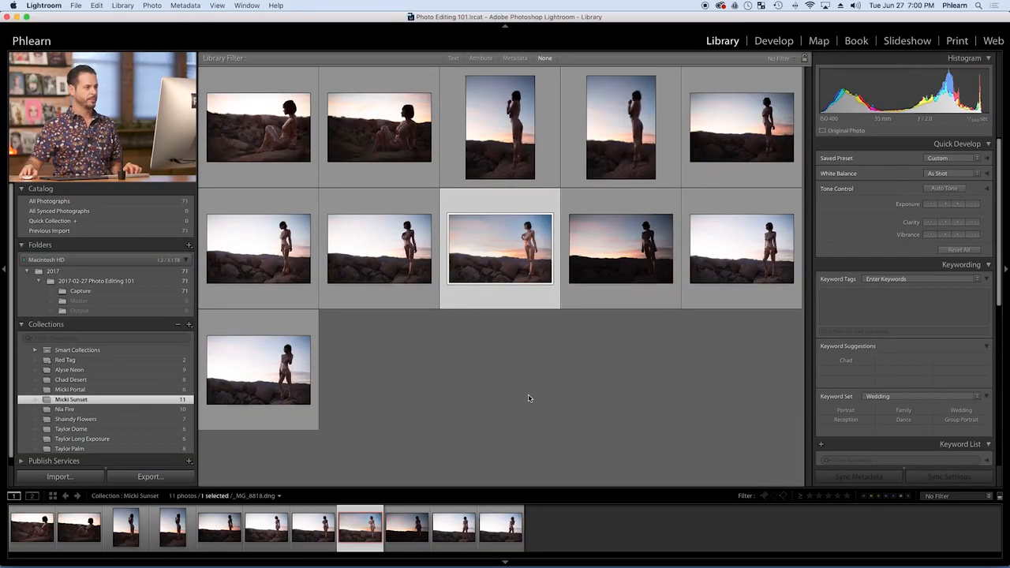
key("super+a")
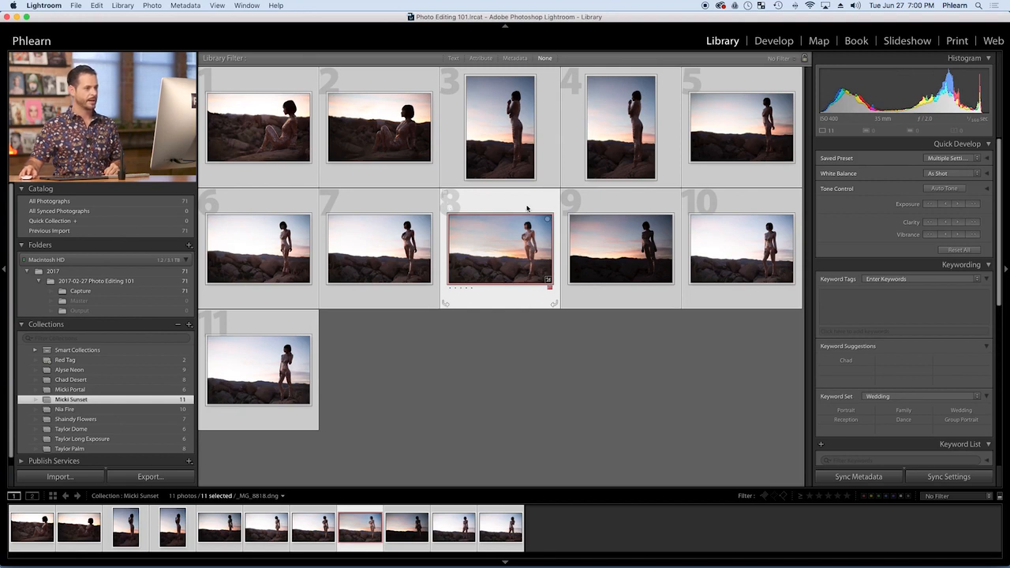
left_click(948, 476)
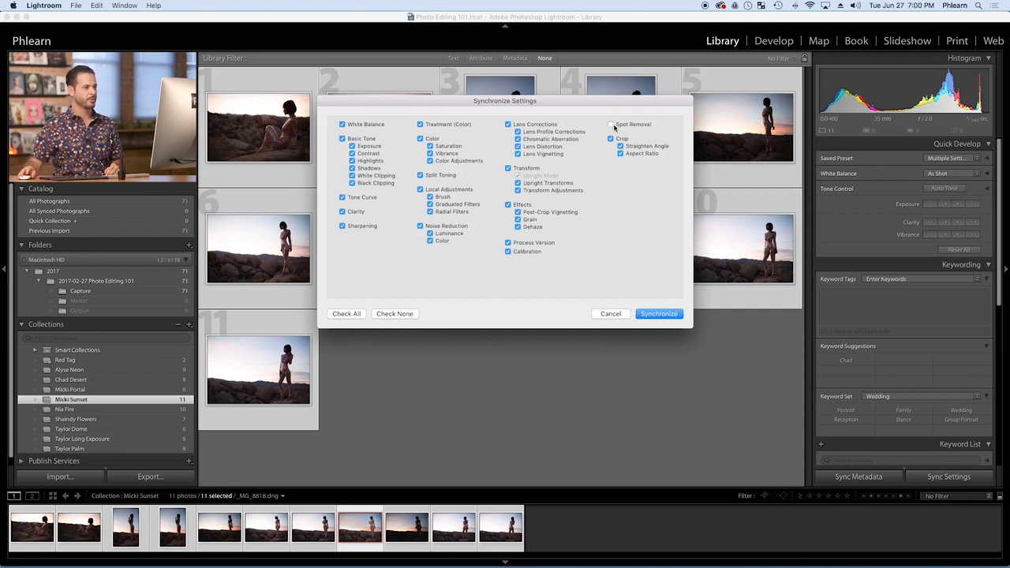
left_click(660, 314)
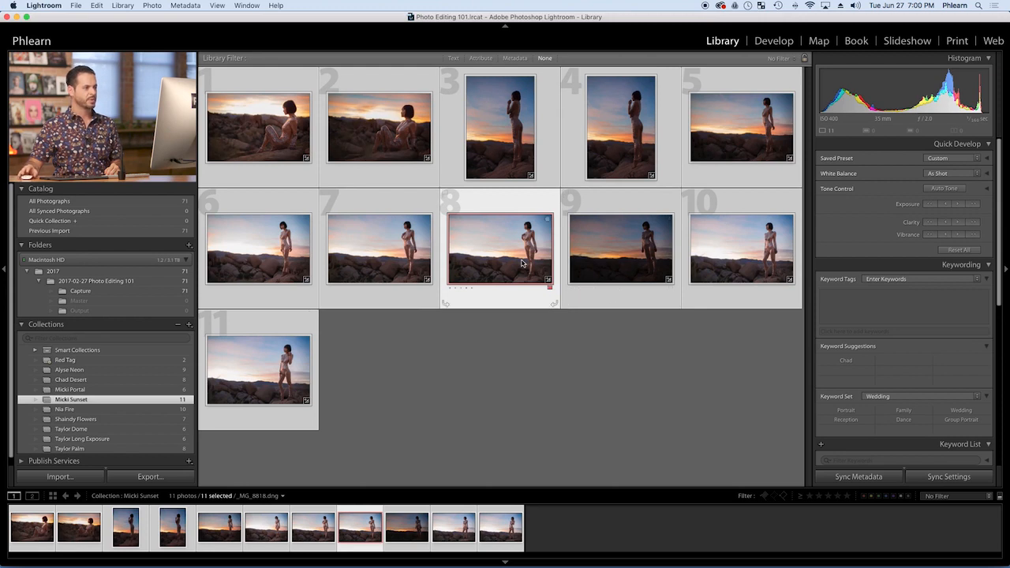
Open the dark ninth photo, _MG_8846.dng, in the Develop module and raise its Exposure to +1.75
left_click(626, 268)
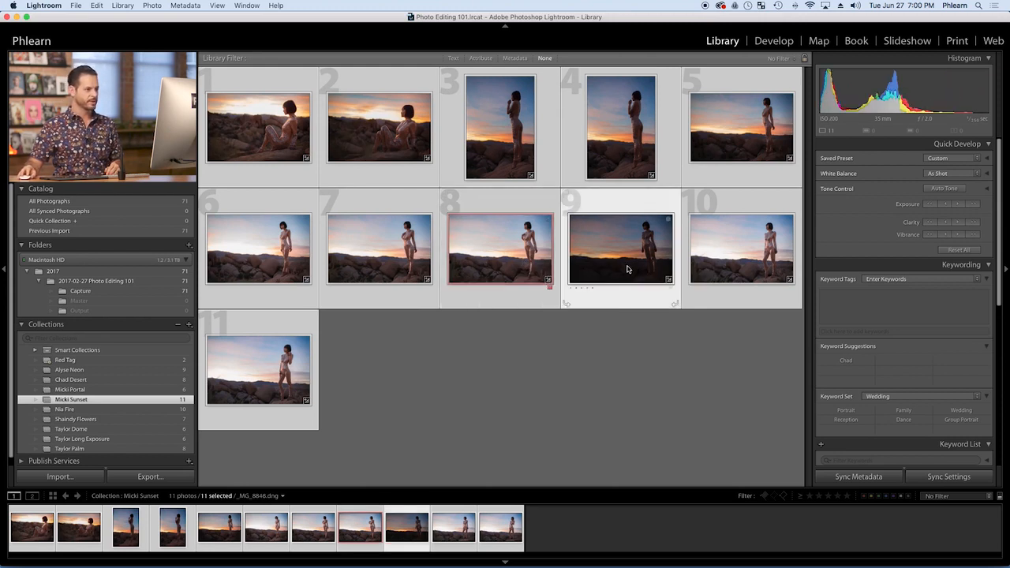
double_click(627, 269)
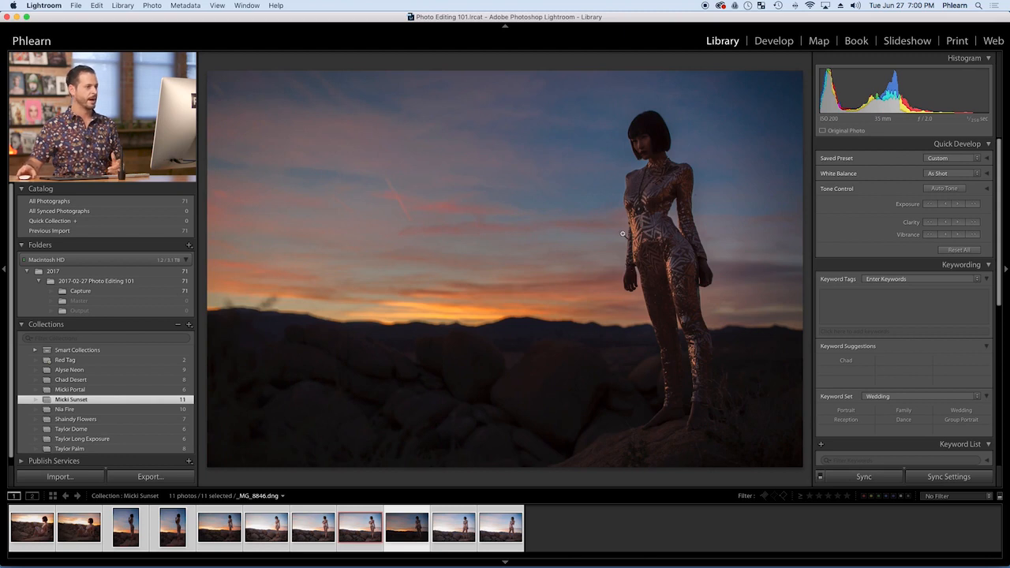
left_click(780, 41)
scroll(921, 222, "up", 10)
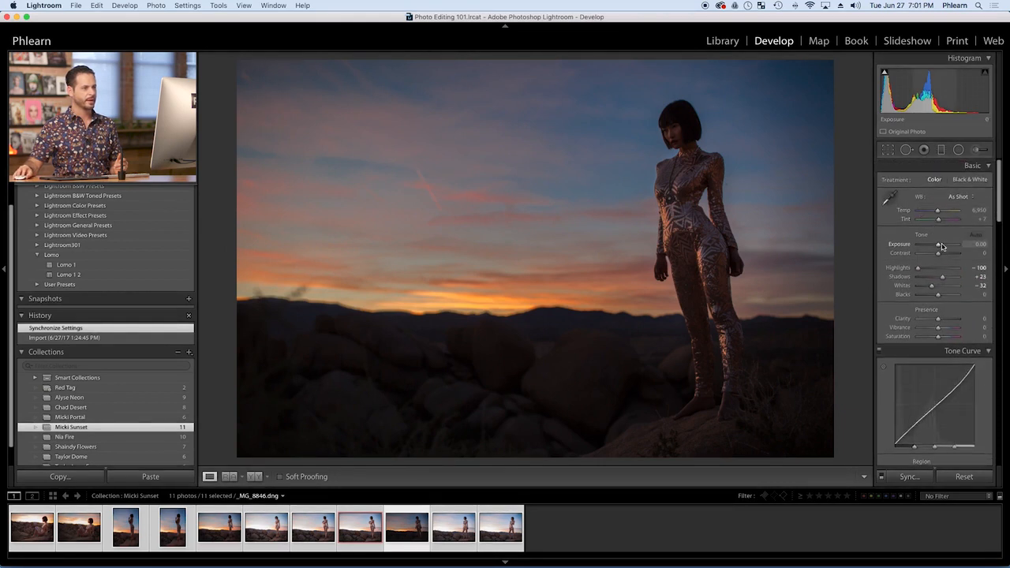
left_click(947, 246)
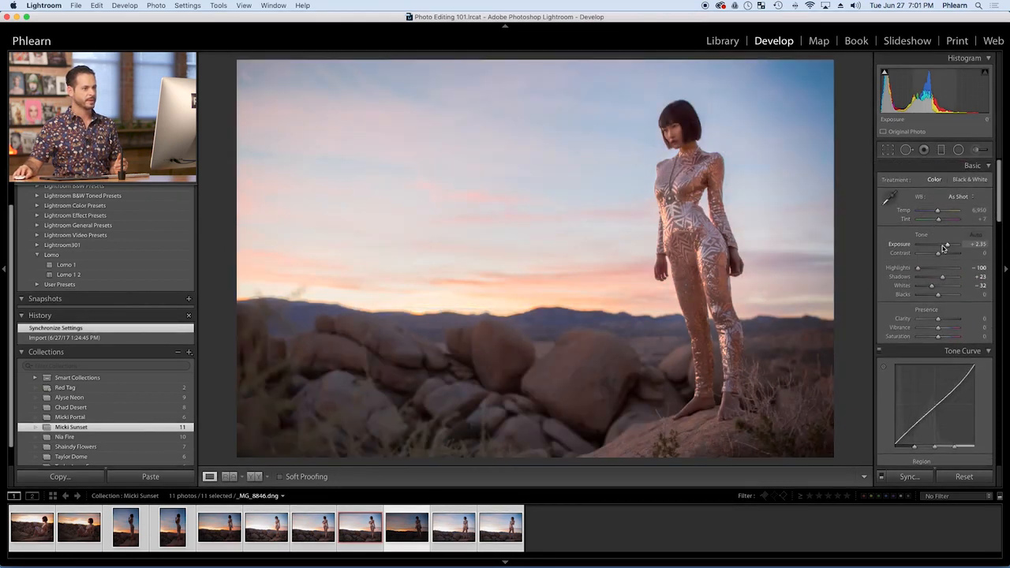
left_click_drag(946, 246, 944, 247)
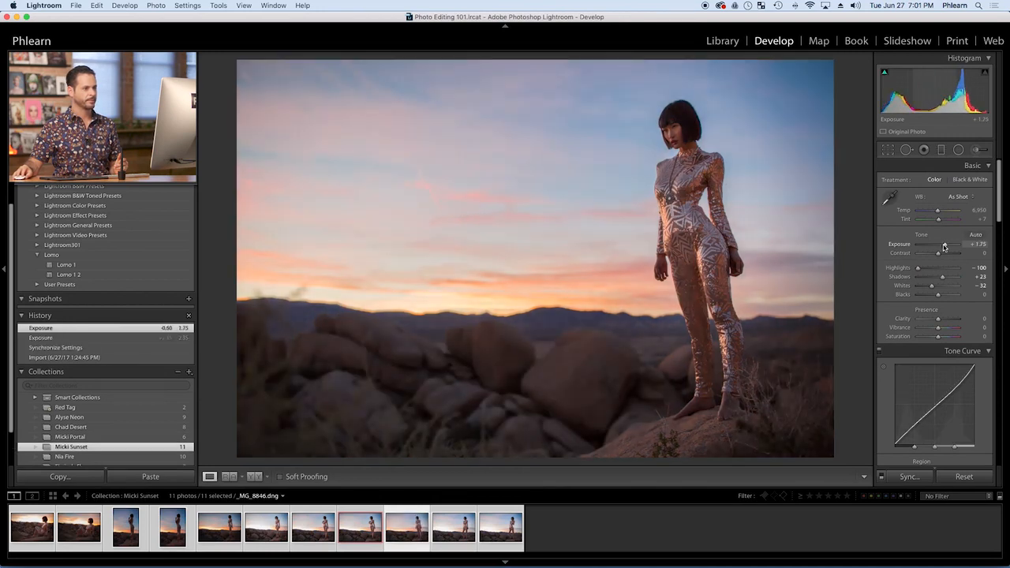
Synchronize the settings of the brightened ninth photo to only the first four photos in the Library grid
key("g")
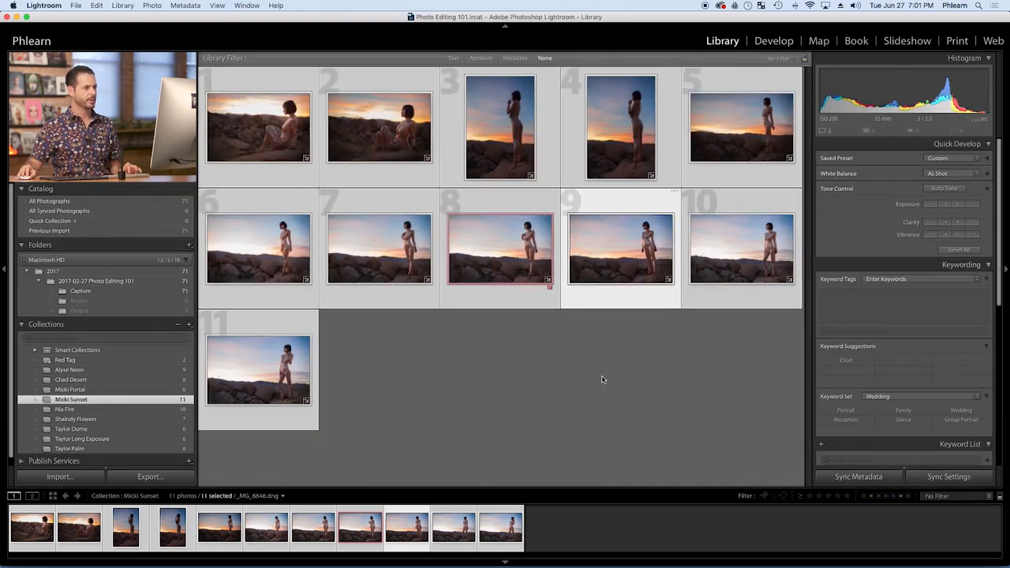
left_click(602, 376)
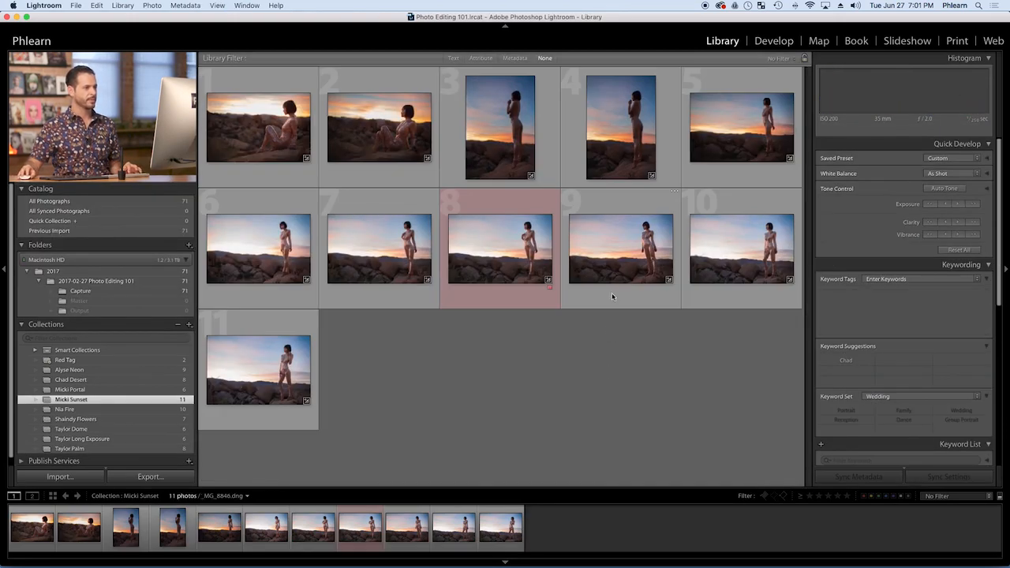
left_click(614, 267)
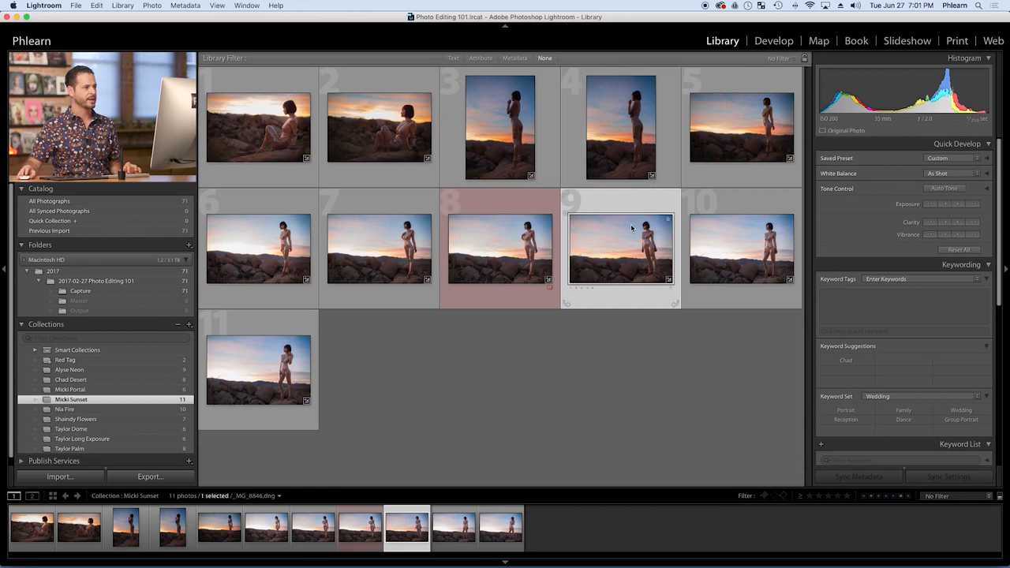
left_click(629, 149, "super")
left_click(500, 138, "super")
left_click(379, 134, "super")
left_click(281, 144, "super")
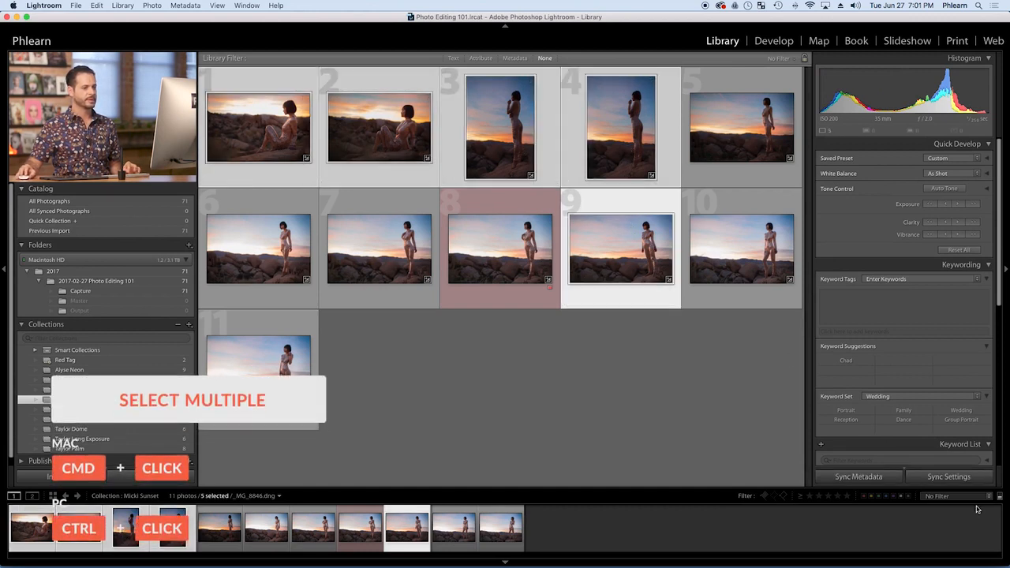
left_click(949, 476)
left_click(668, 293)
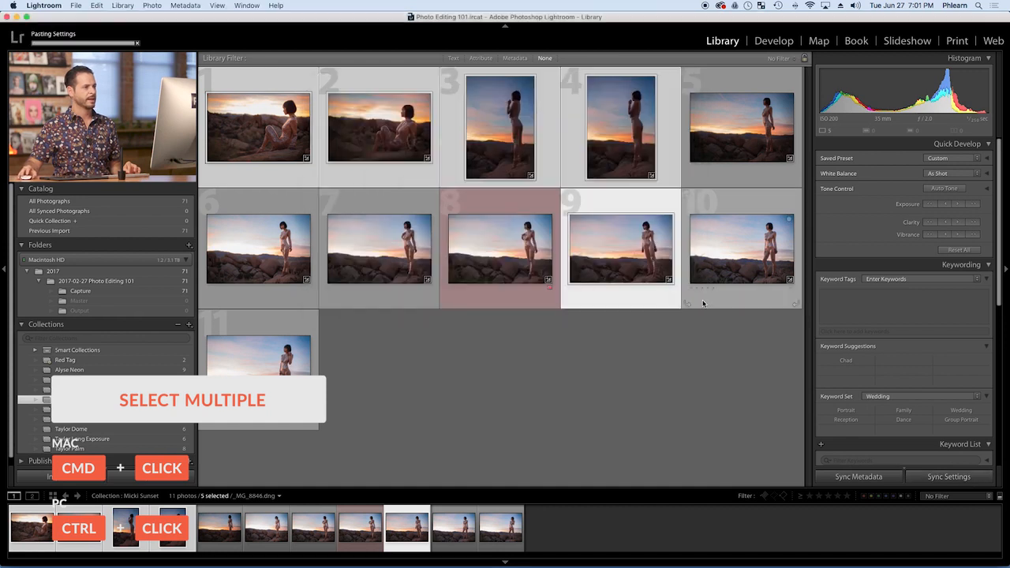
Clear the photo selection and view the eighth photo, _MG_8818.dng, enlarged in the Library
left_click(639, 370)
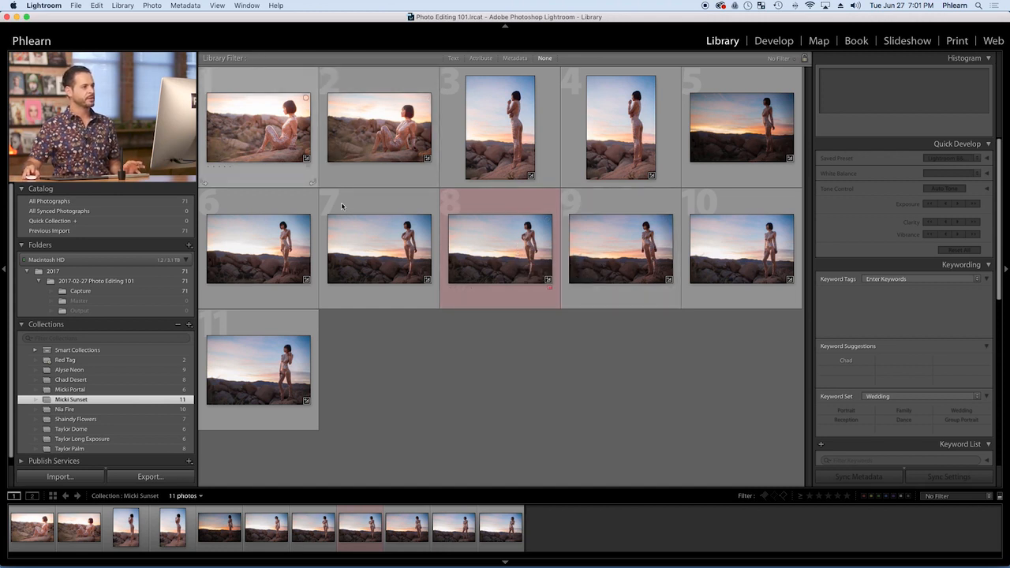
double_click(502, 260)
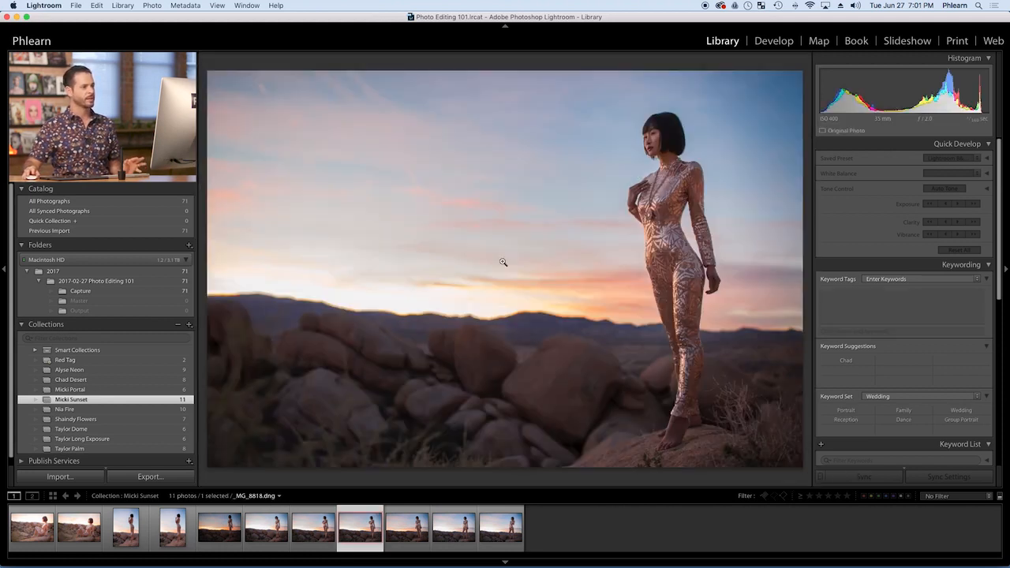